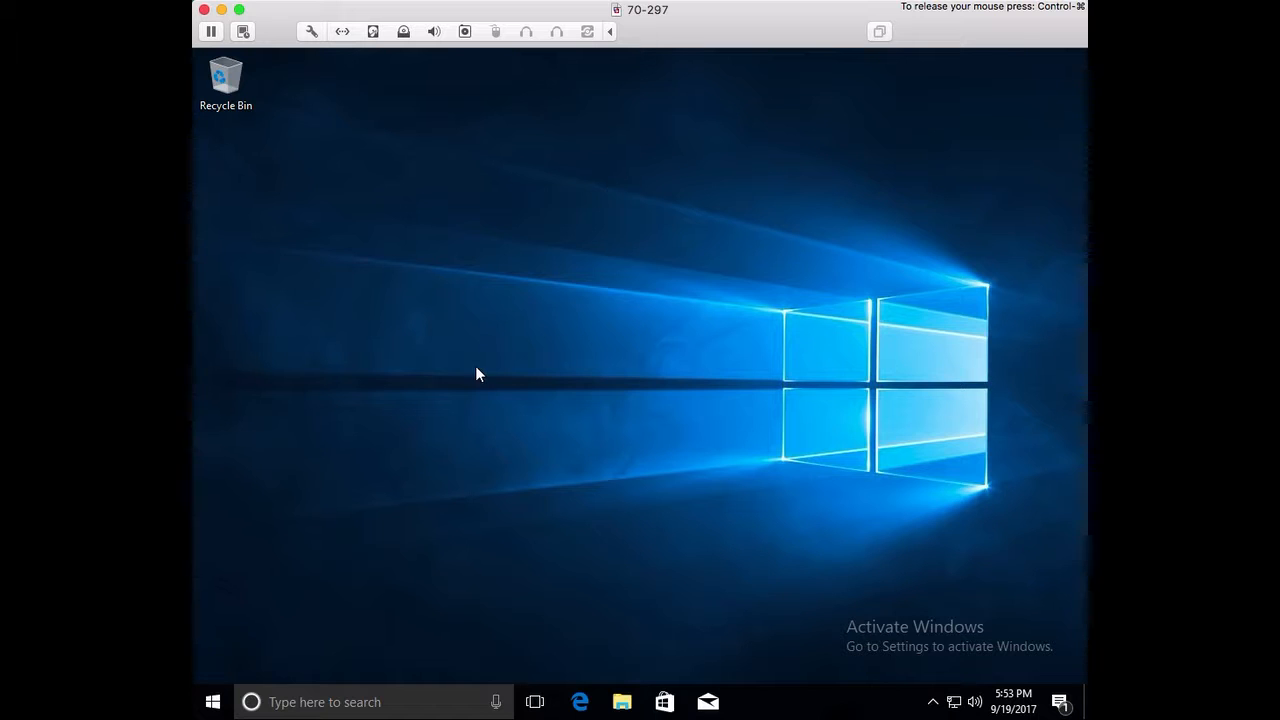
Open Control Panel and go to its System and Security category
left_click(212, 703)
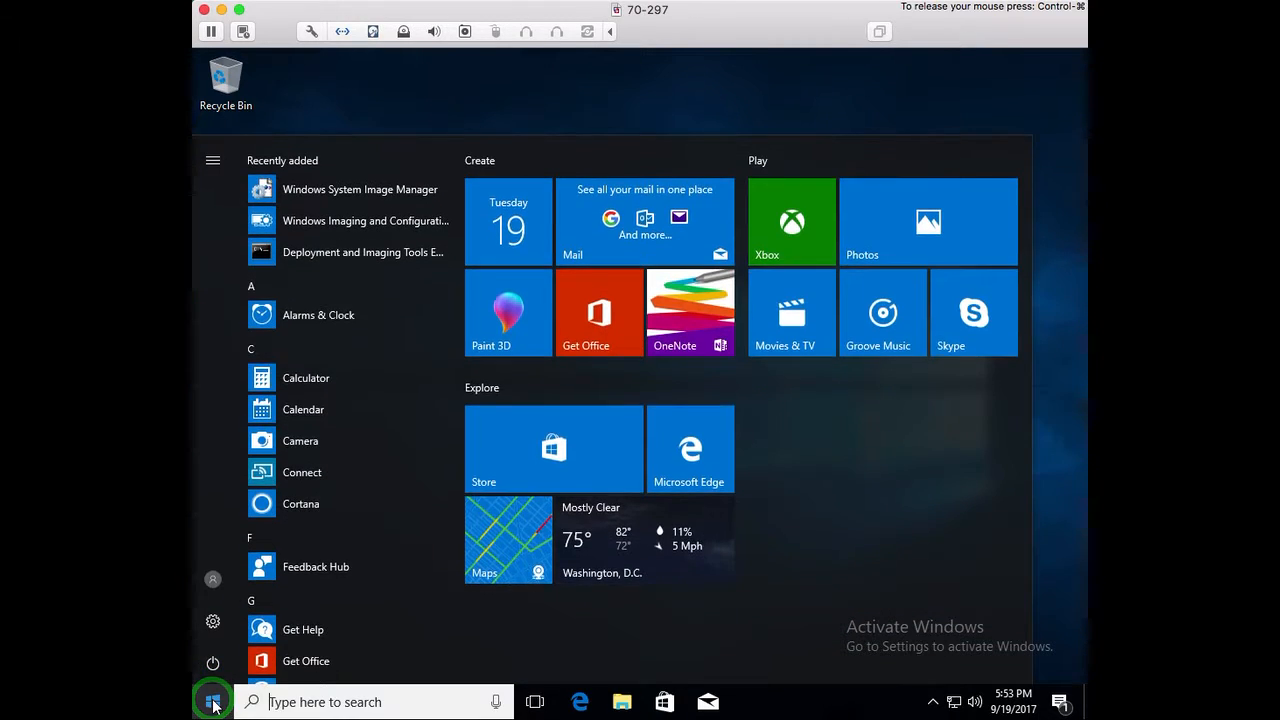
type("con")
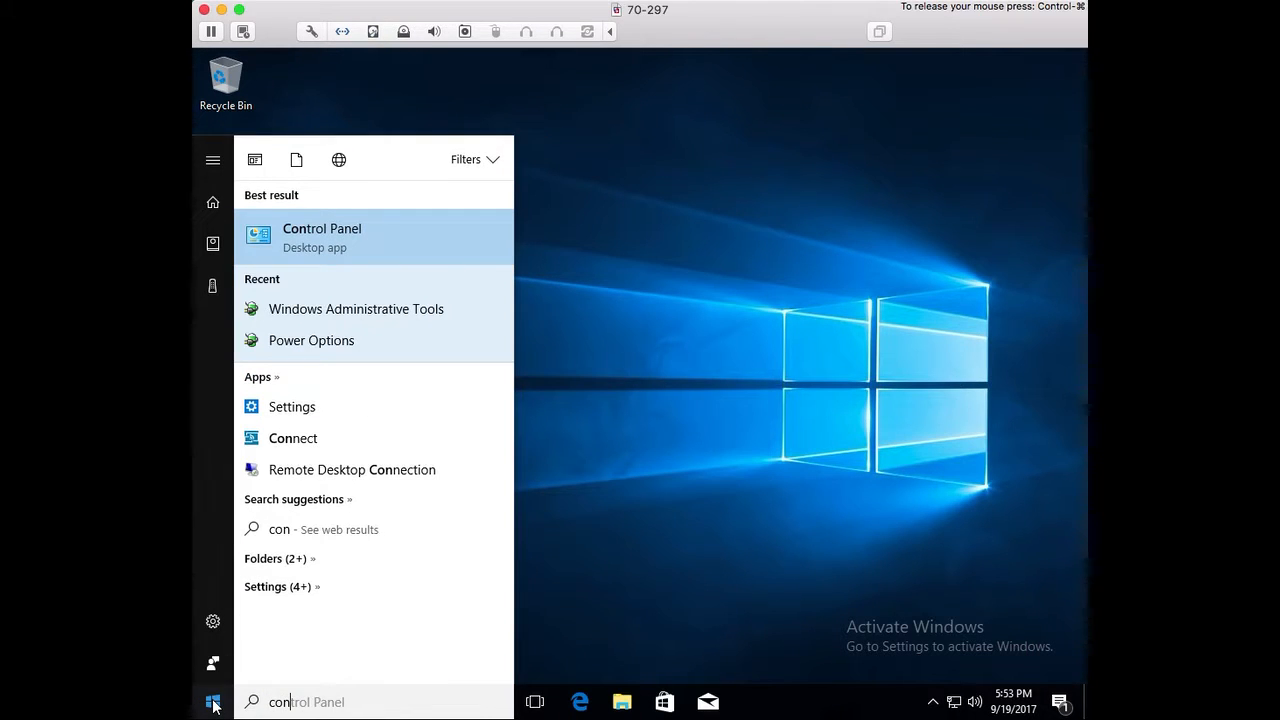
left_click(345, 233)
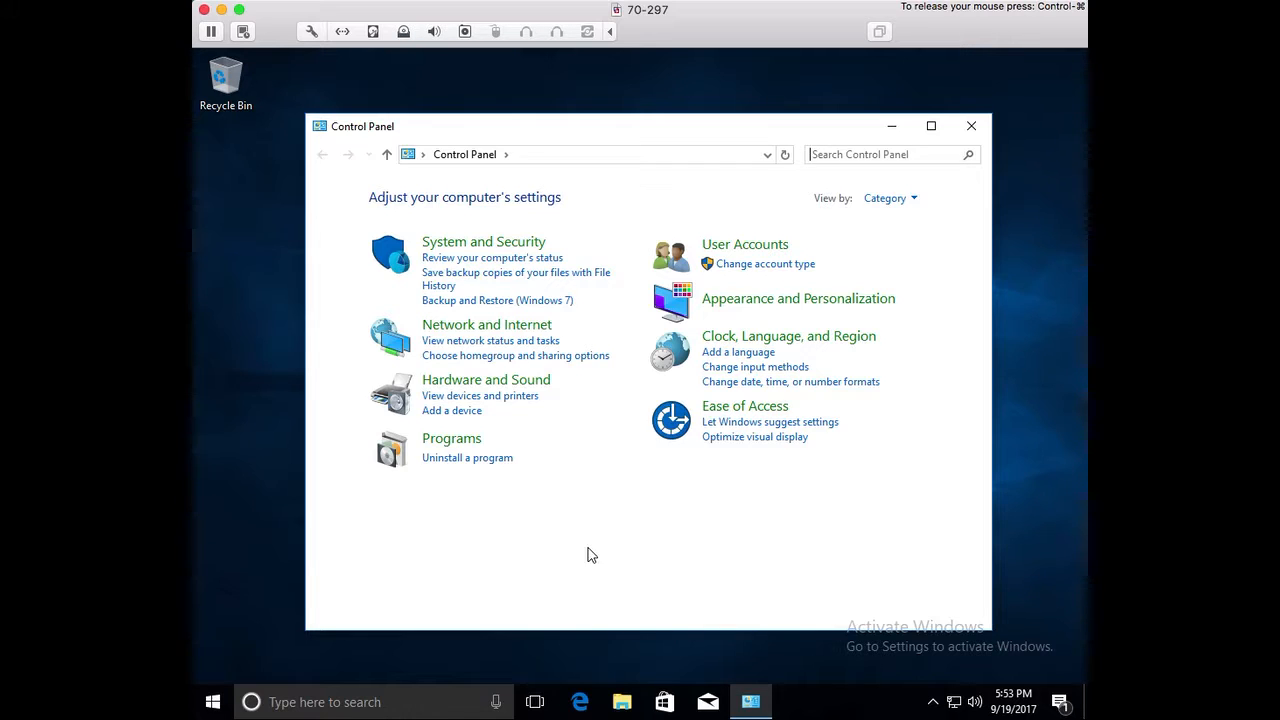
left_click(494, 244)
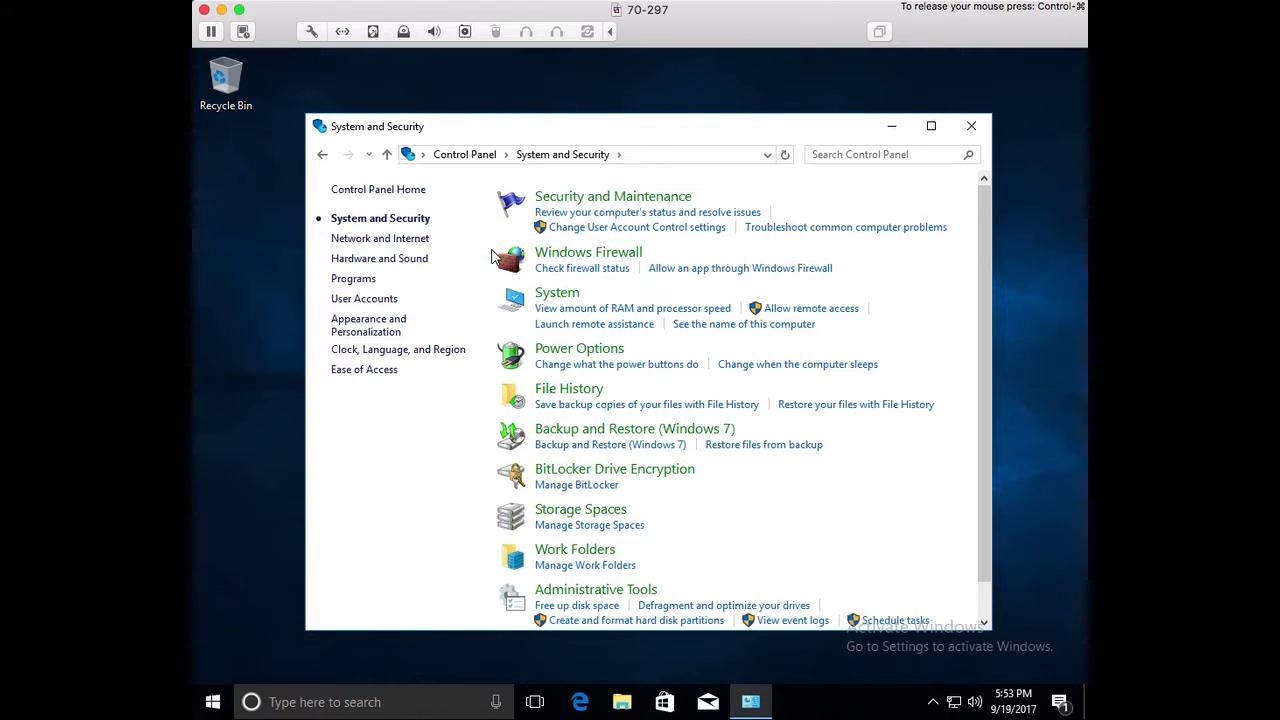
left_click(322, 154)
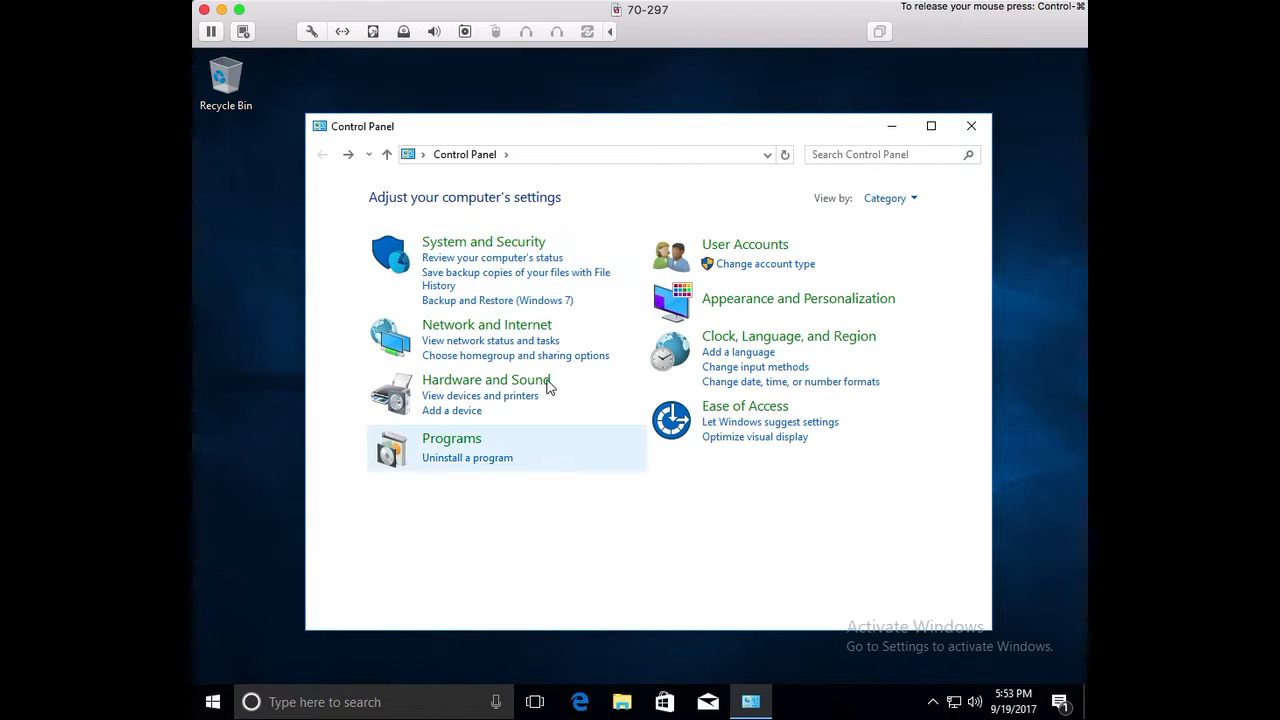
left_click(472, 242)
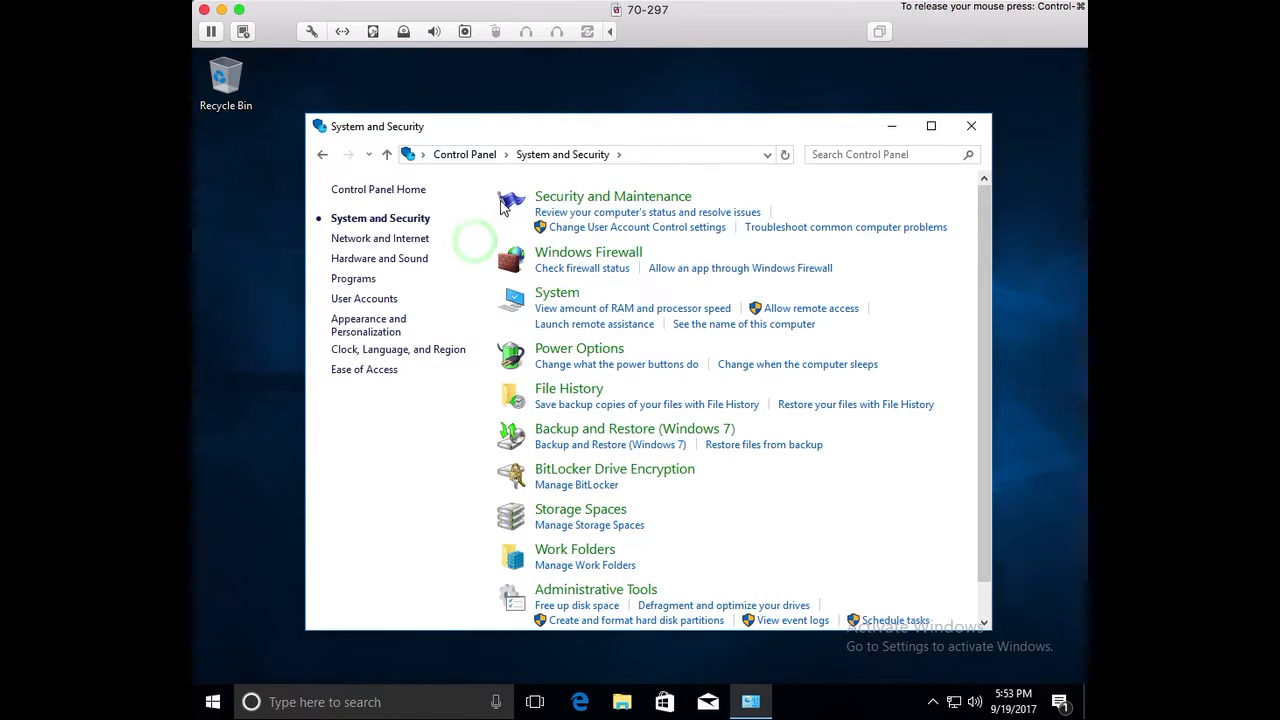
Open Administrative Tools from System and Security and launch Computer Management
left_click(977, 458)
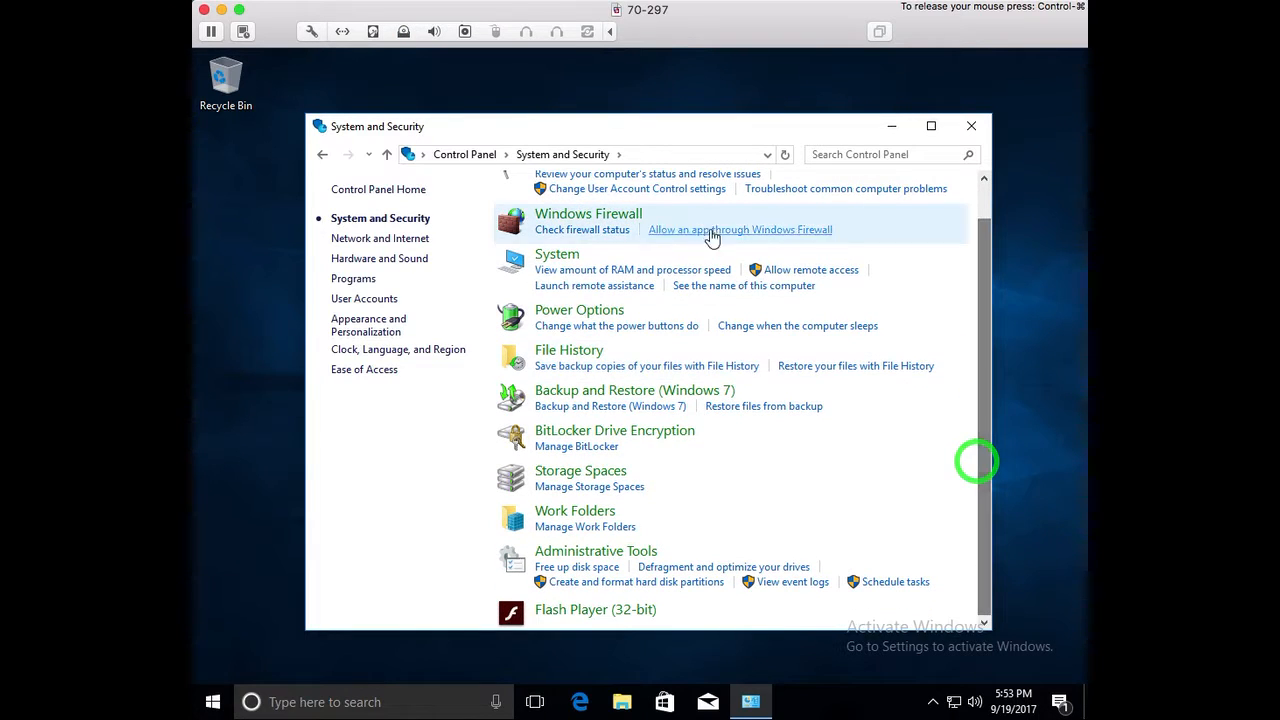
left_click(612, 555)
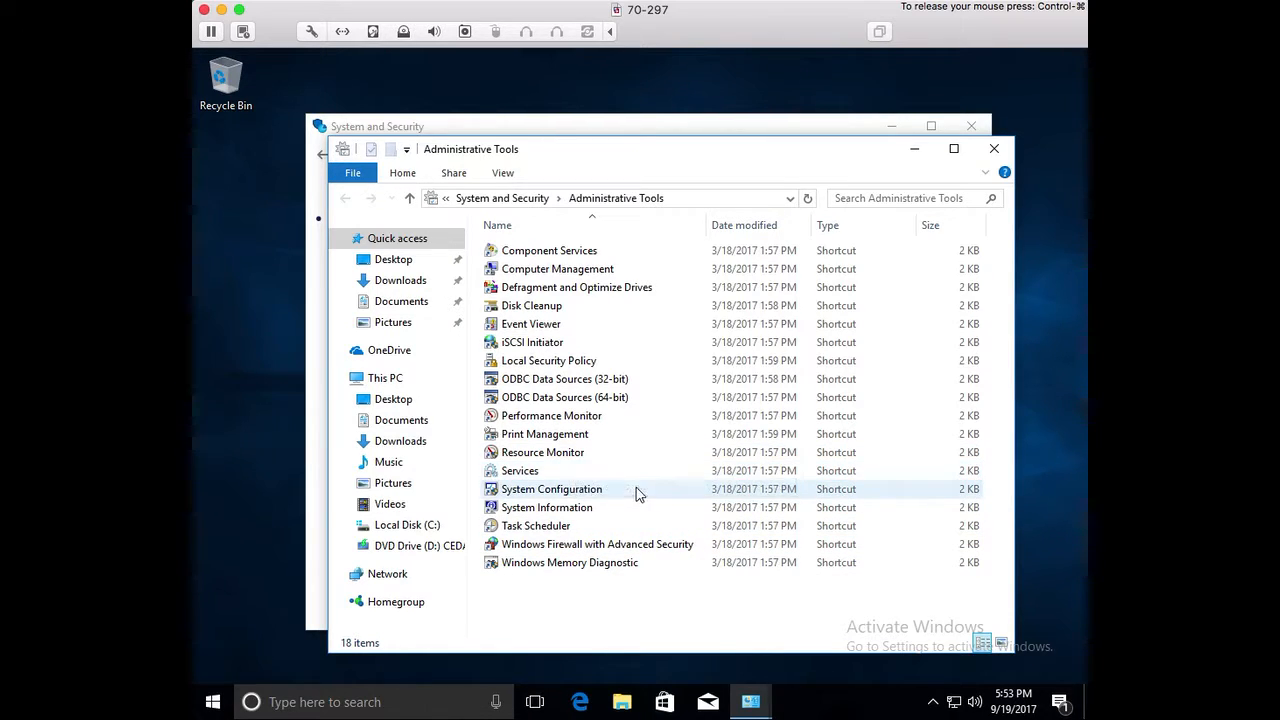
left_click(566, 274)
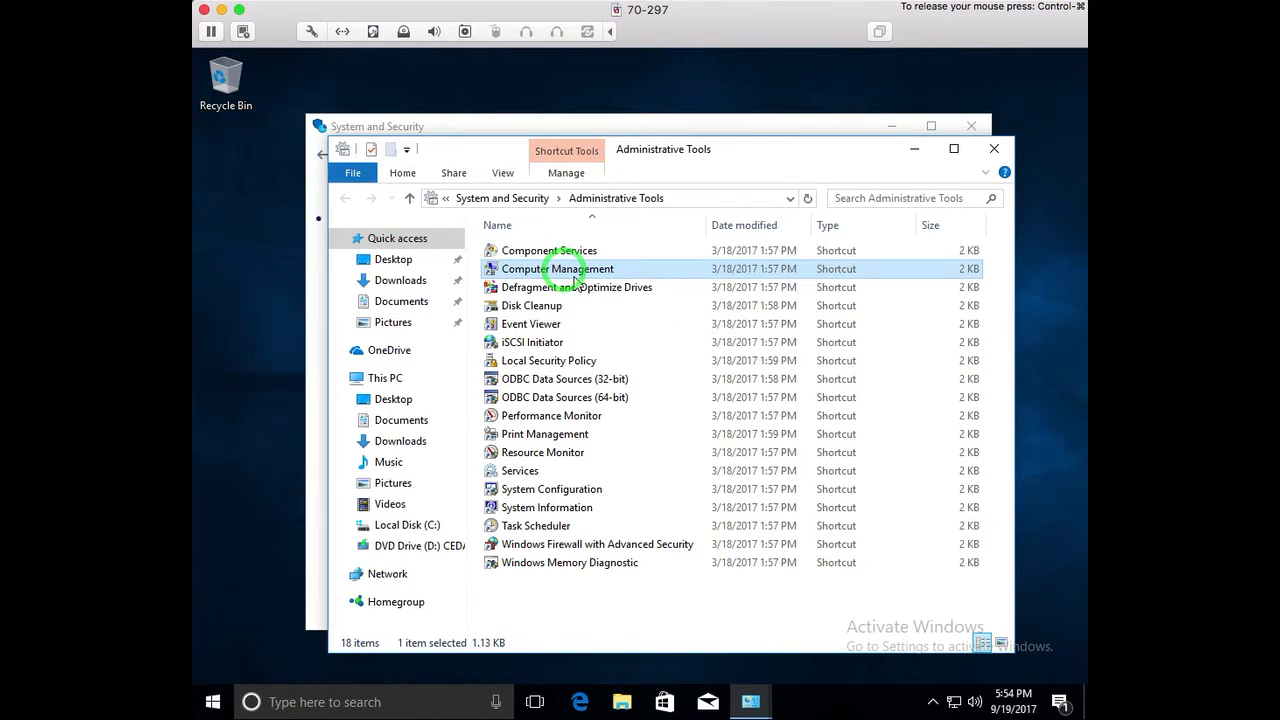
double_click(574, 280)
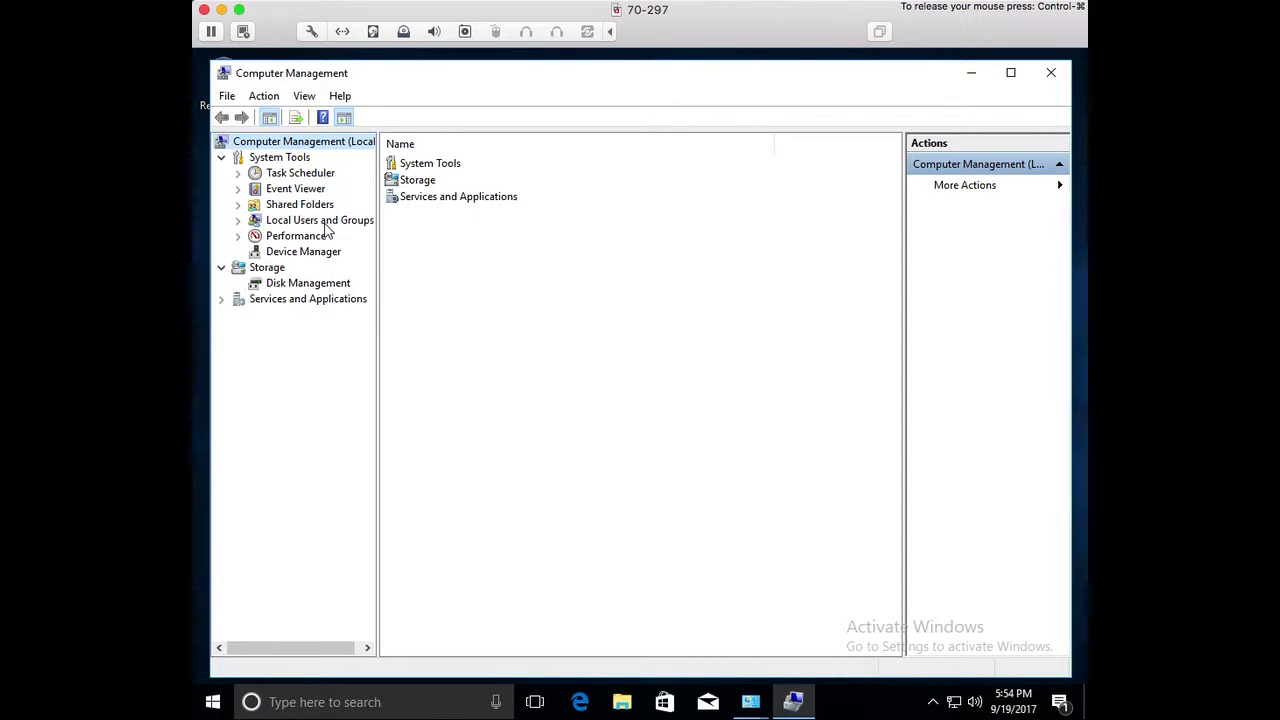
Expand Services and Applications, then open the Application log under Event Viewer's Windows Logs
left_click(221, 299)
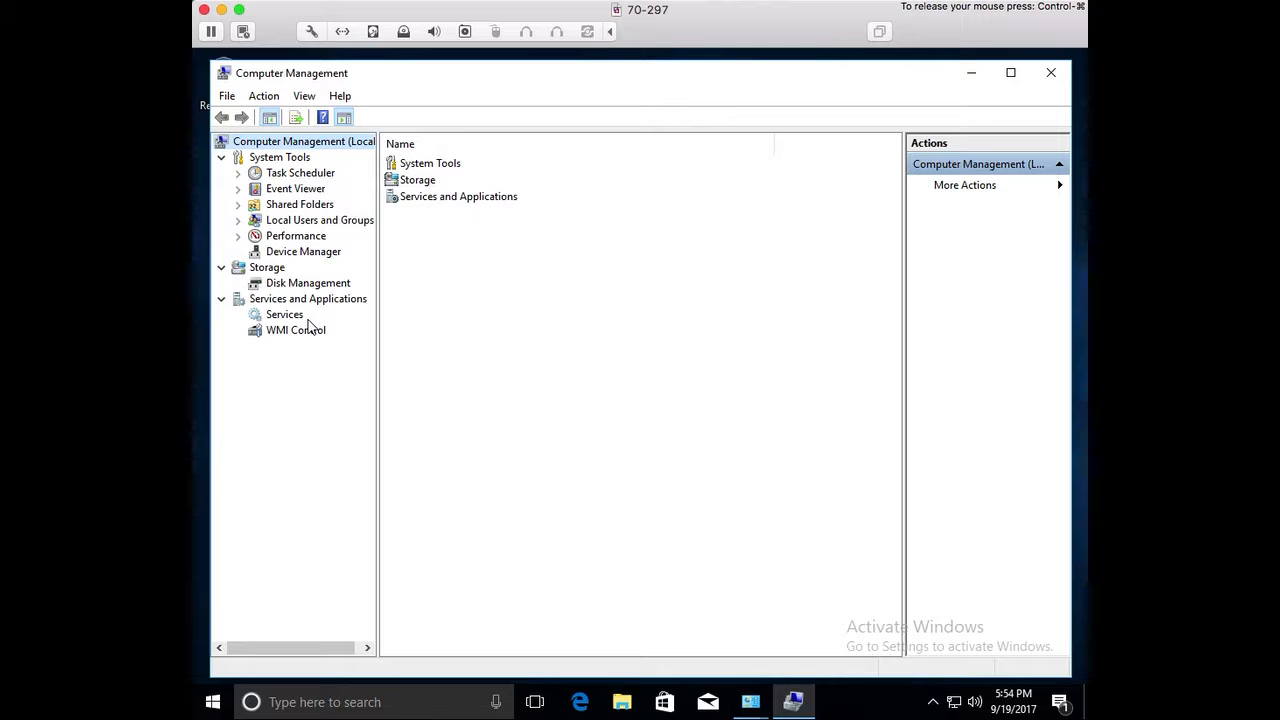
left_click(290, 190)
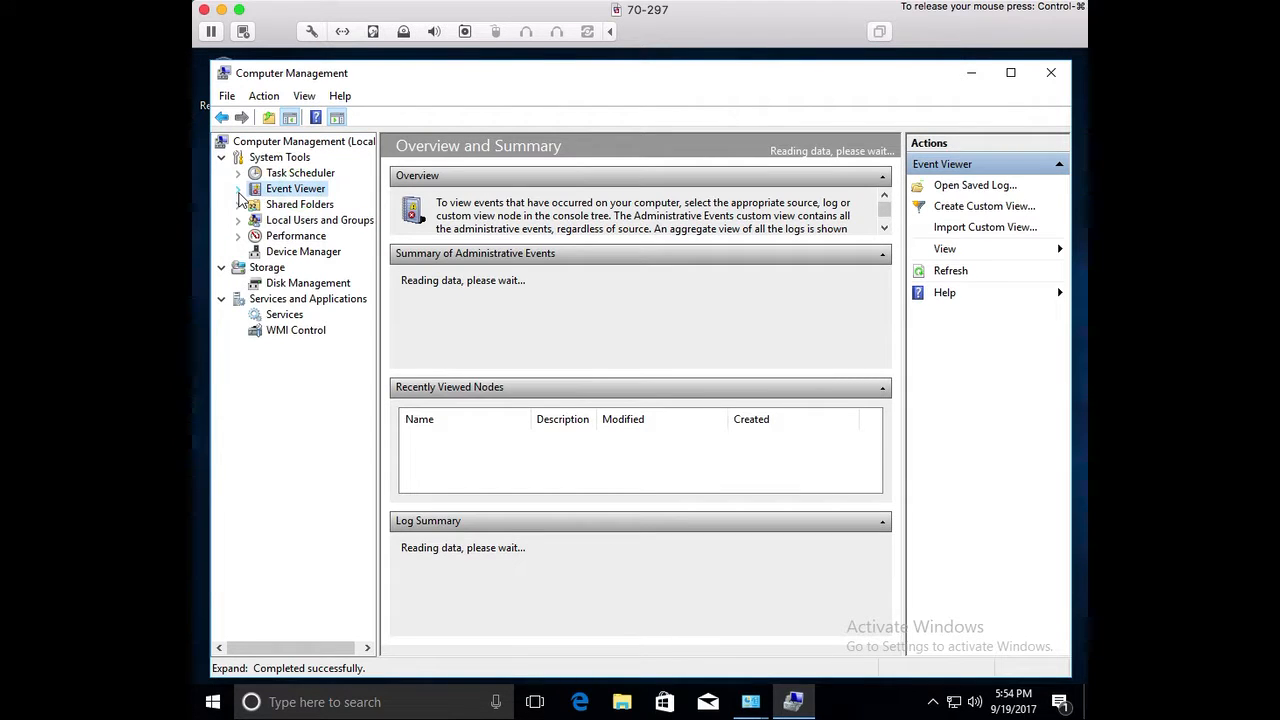
left_click(238, 189)
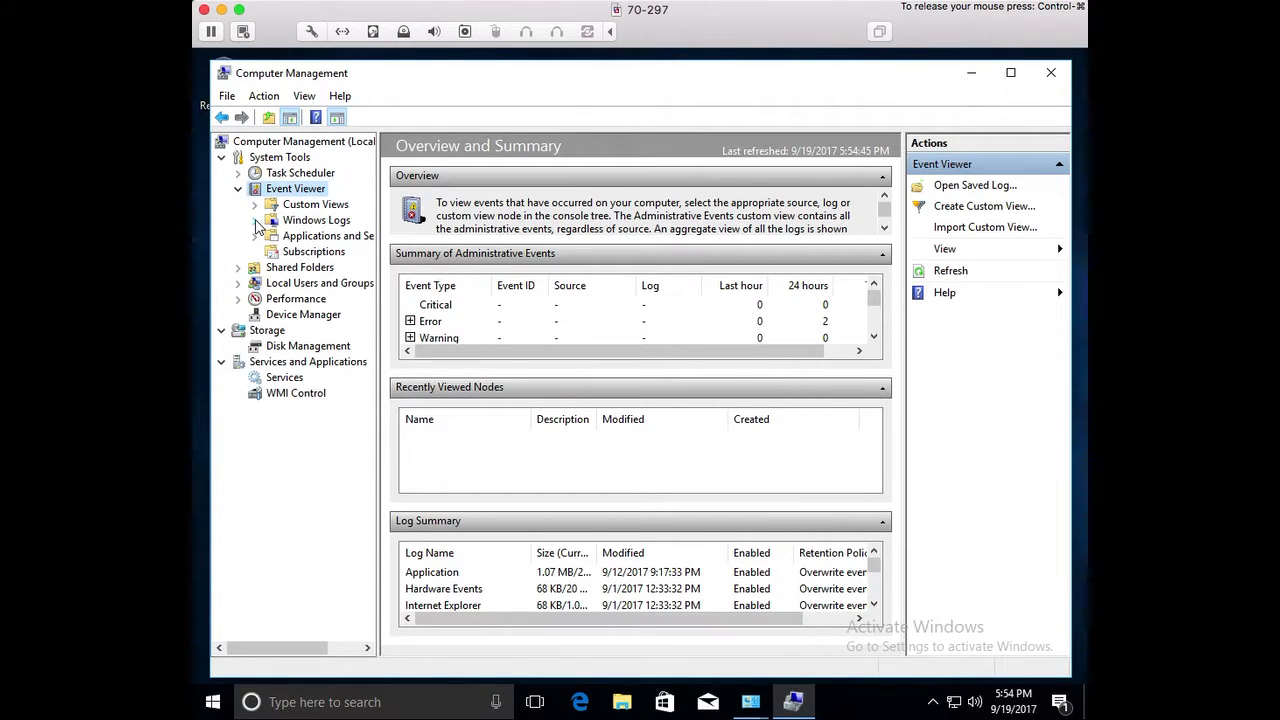
left_click(255, 221)
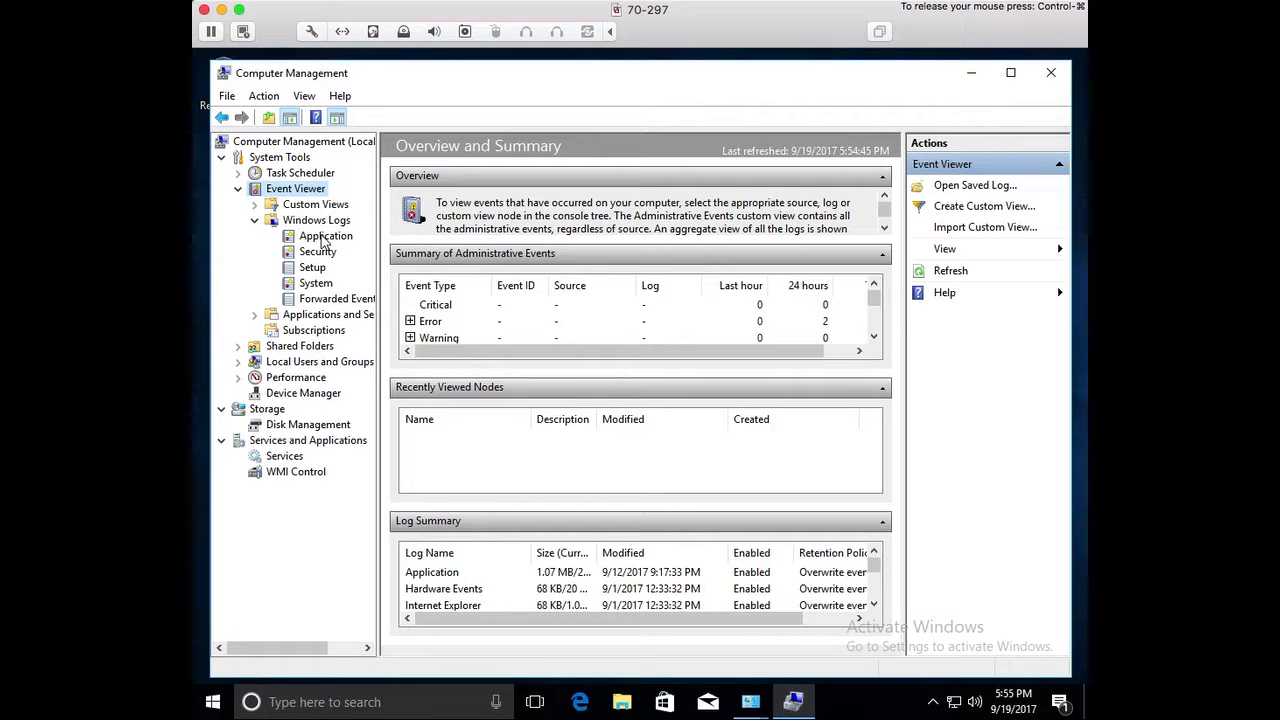
left_click(323, 238)
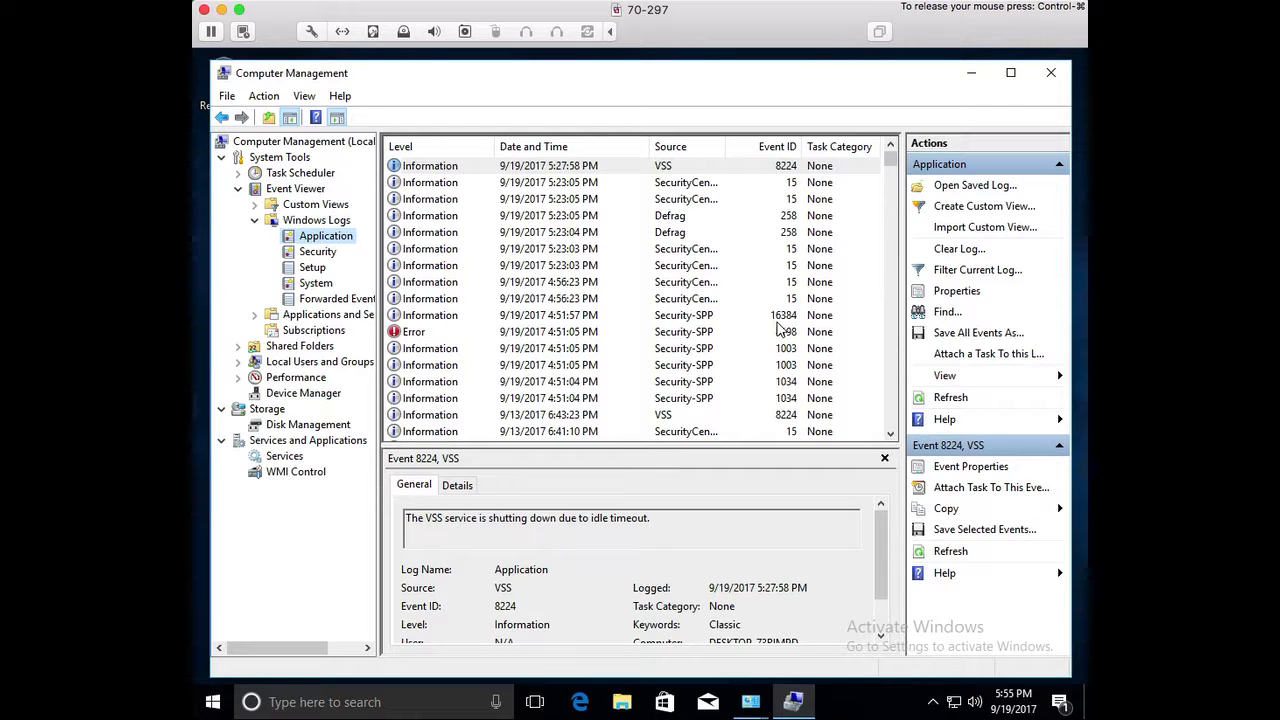
Examine the Application log's entries, viewing the Security-SPP information event 16384 and error event 8198
left_click(720, 316)
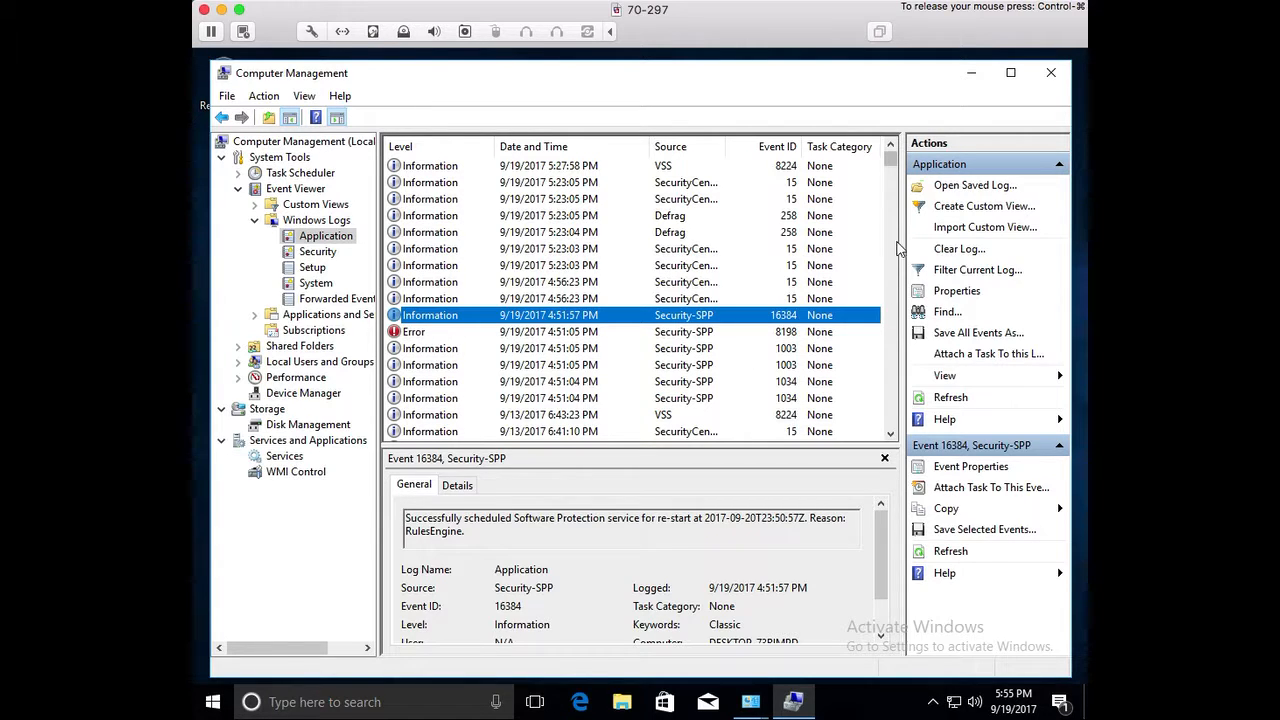
left_click_drag(889, 168, 890, 252)
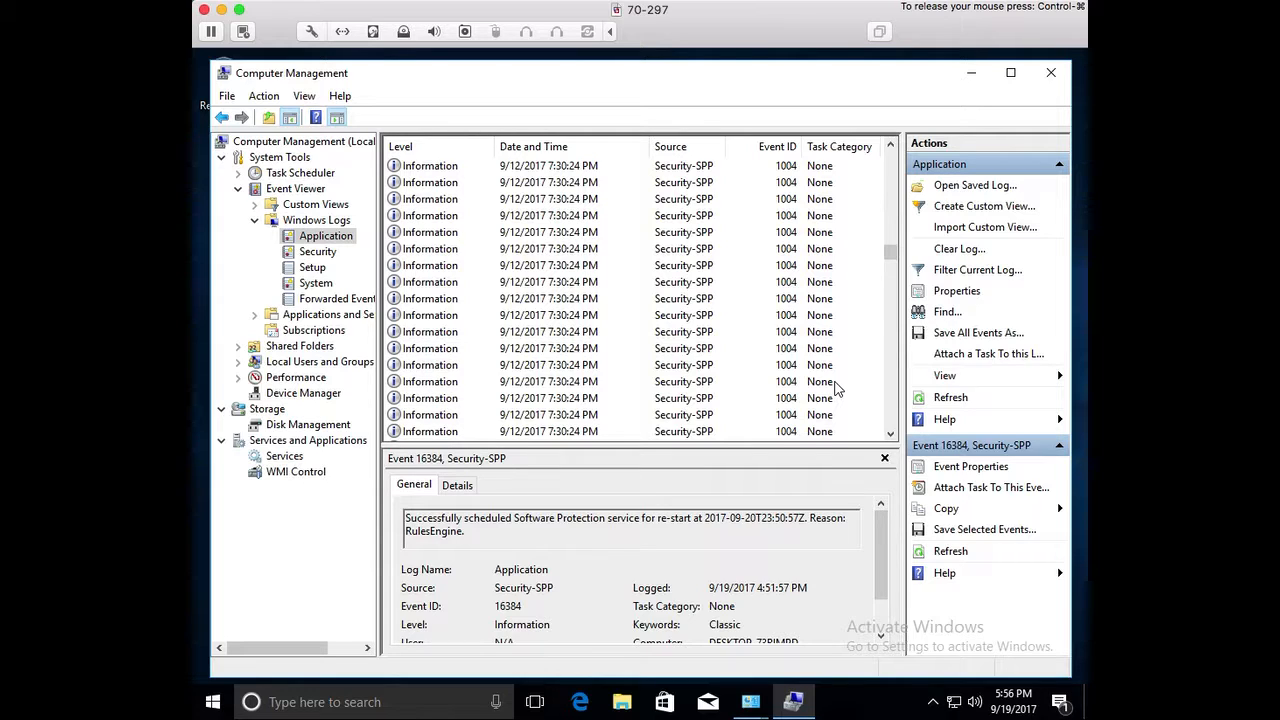
left_click_drag(891, 256, 892, 143)
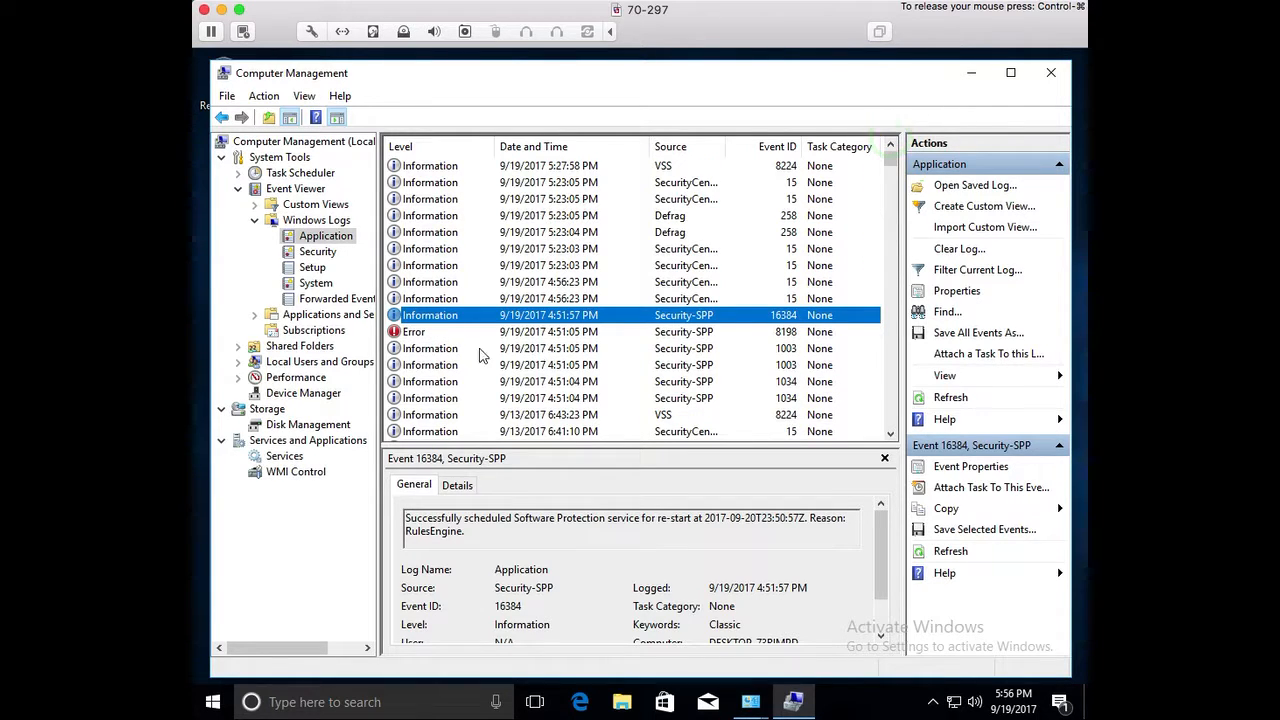
left_click(788, 336)
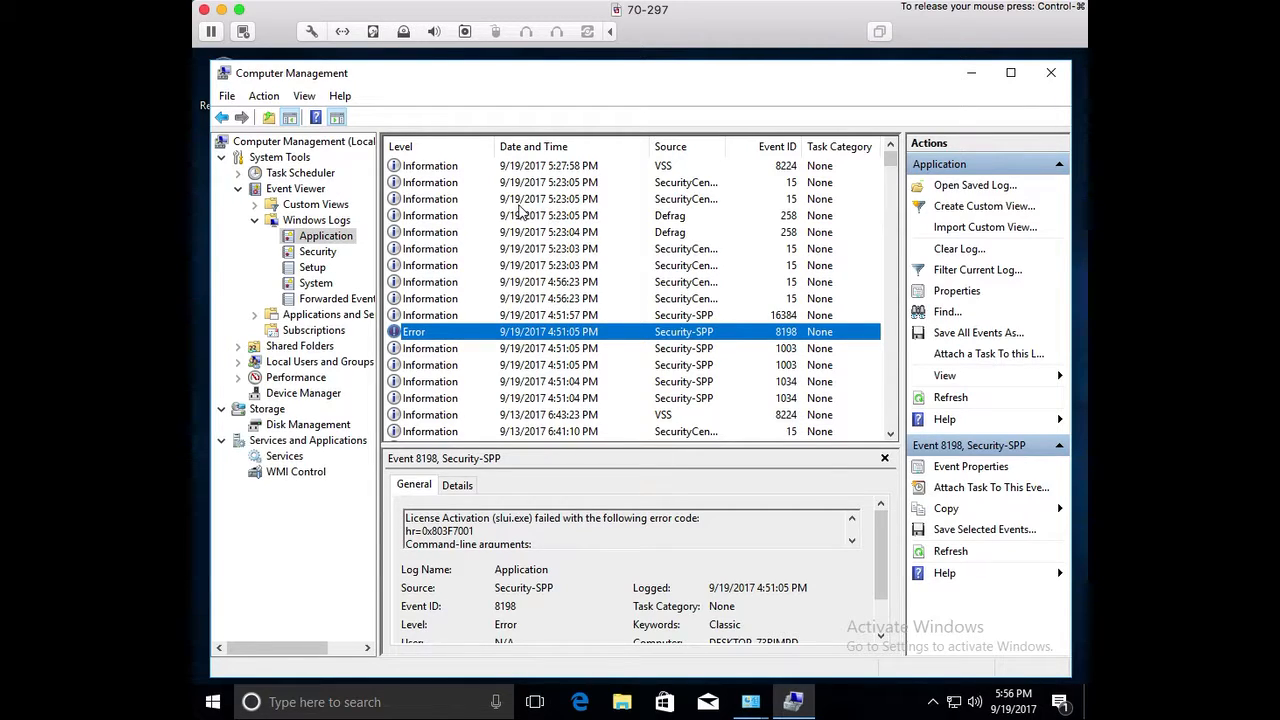
Open the Security log, widen its Keywords column to show the full text, and look through the older audit events
left_click(317, 251)
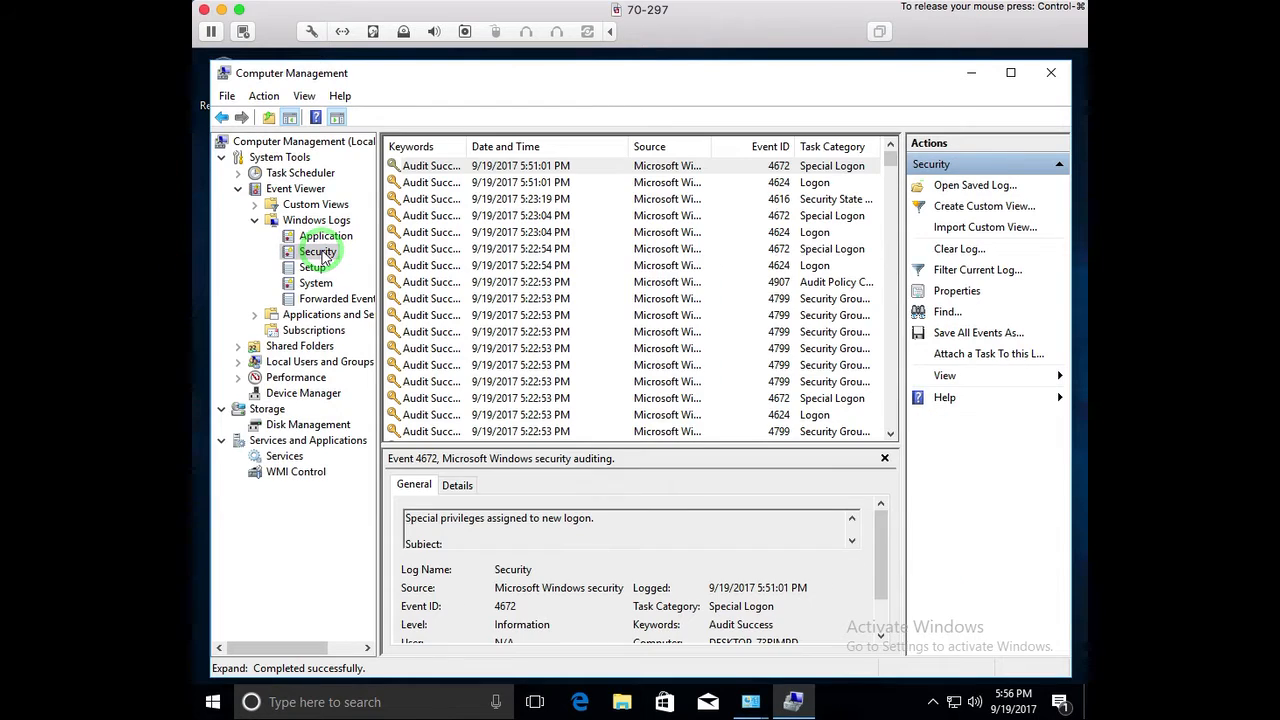
left_click_drag(467, 146, 483, 146)
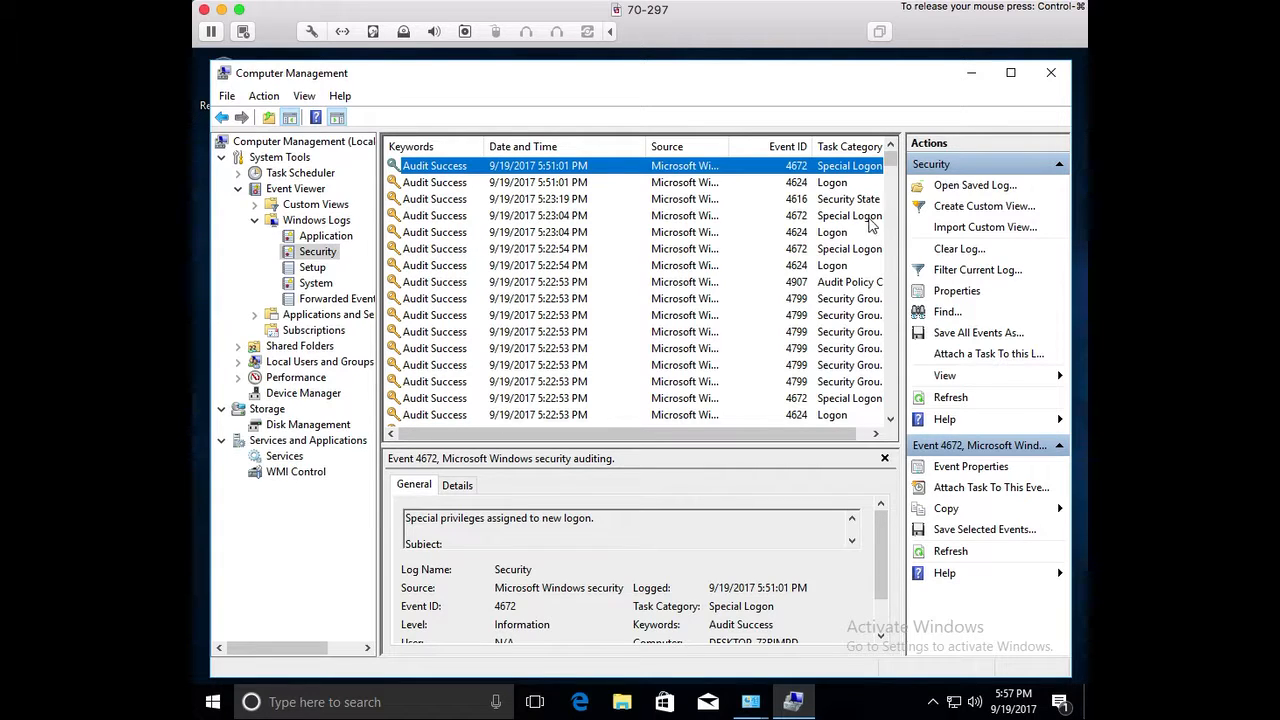
left_click(888, 327)
left_click(888, 330)
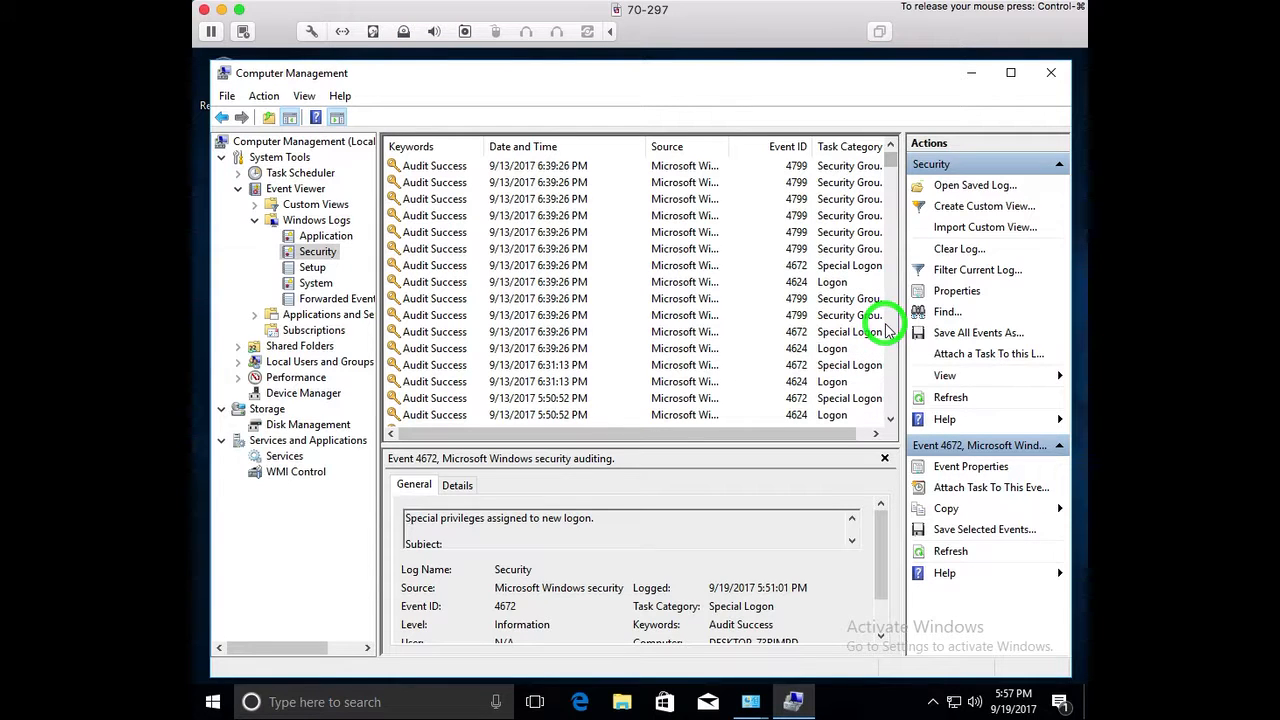
left_click(890, 382)
left_click(890, 382)
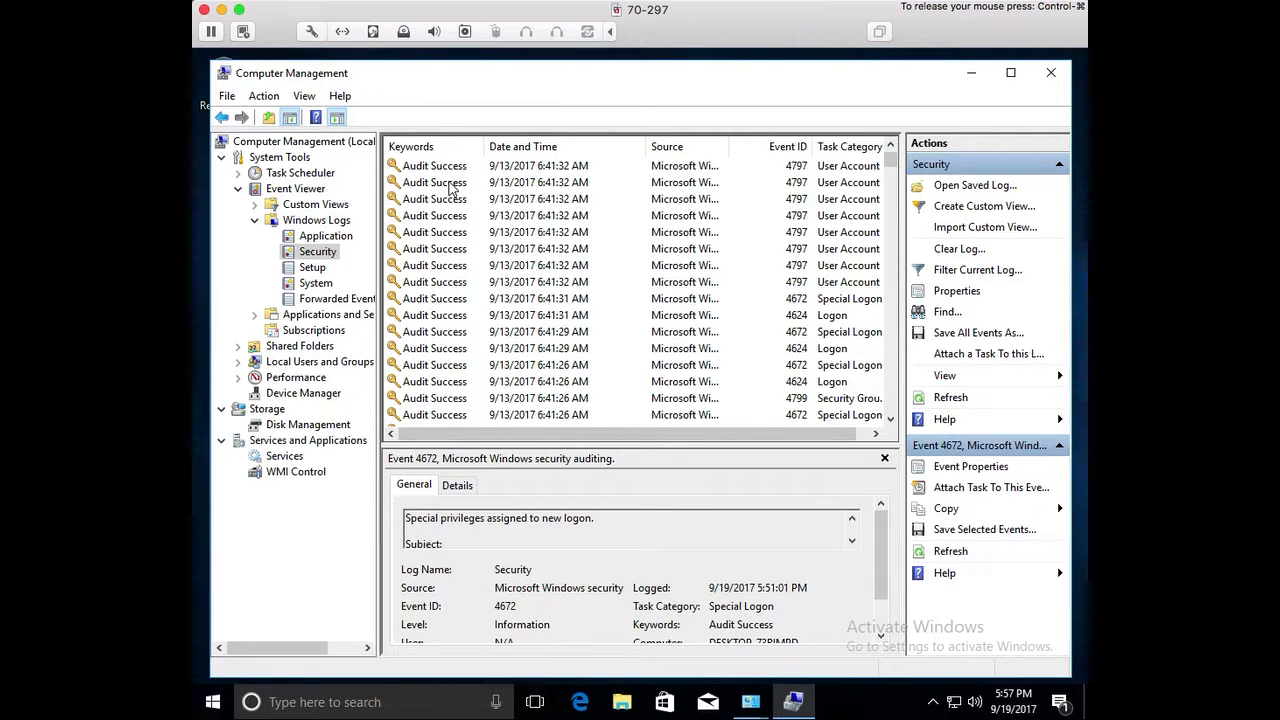
left_click_drag(889, 160, 889, 188)
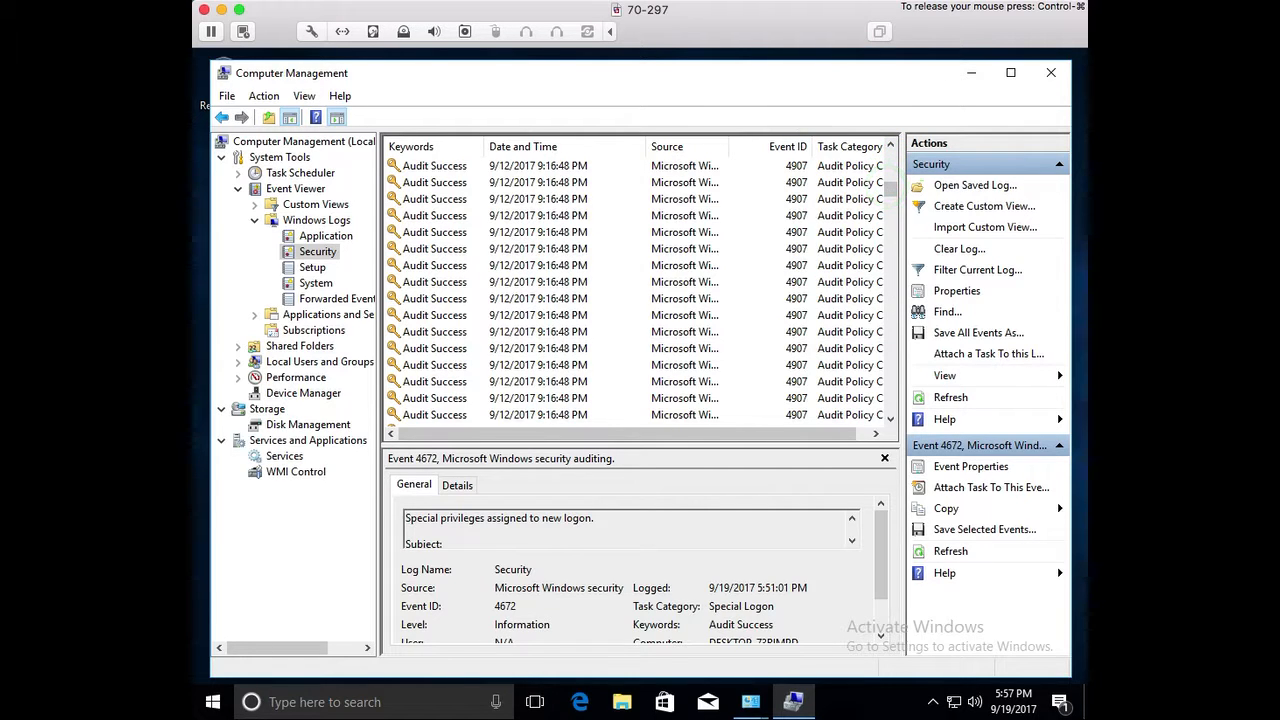
left_click(893, 396)
left_click(893, 396)
left_click_drag(892, 193, 889, 305)
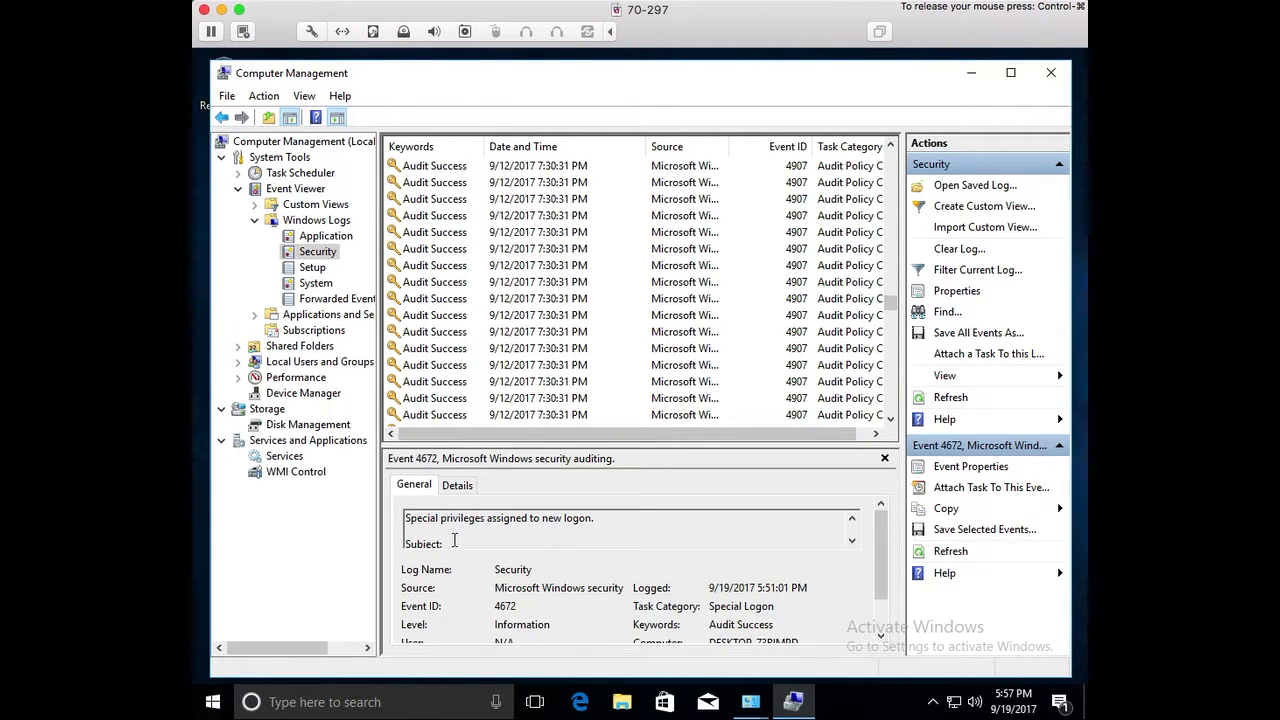
Examine the description and detailed event data of security event 4672, ending on its general information
left_click_drag(625, 522, 401, 515)
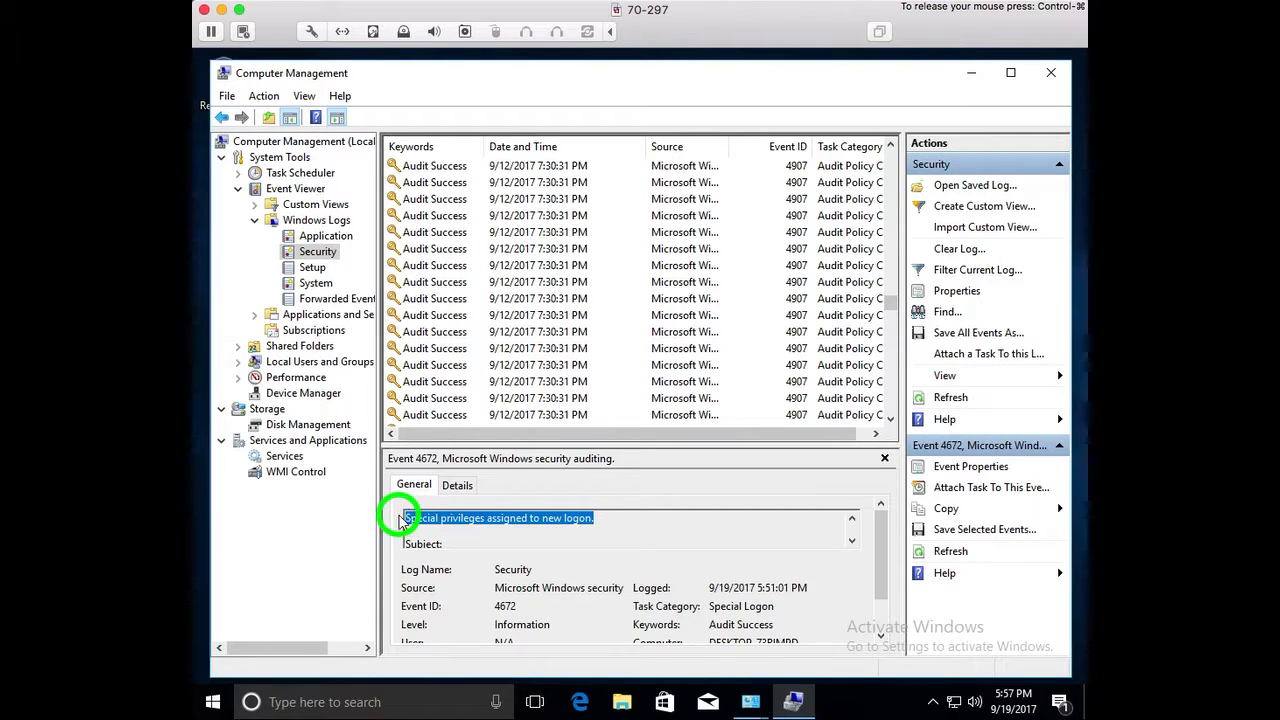
left_click(457, 486)
left_click_drag(867, 568, 857, 529)
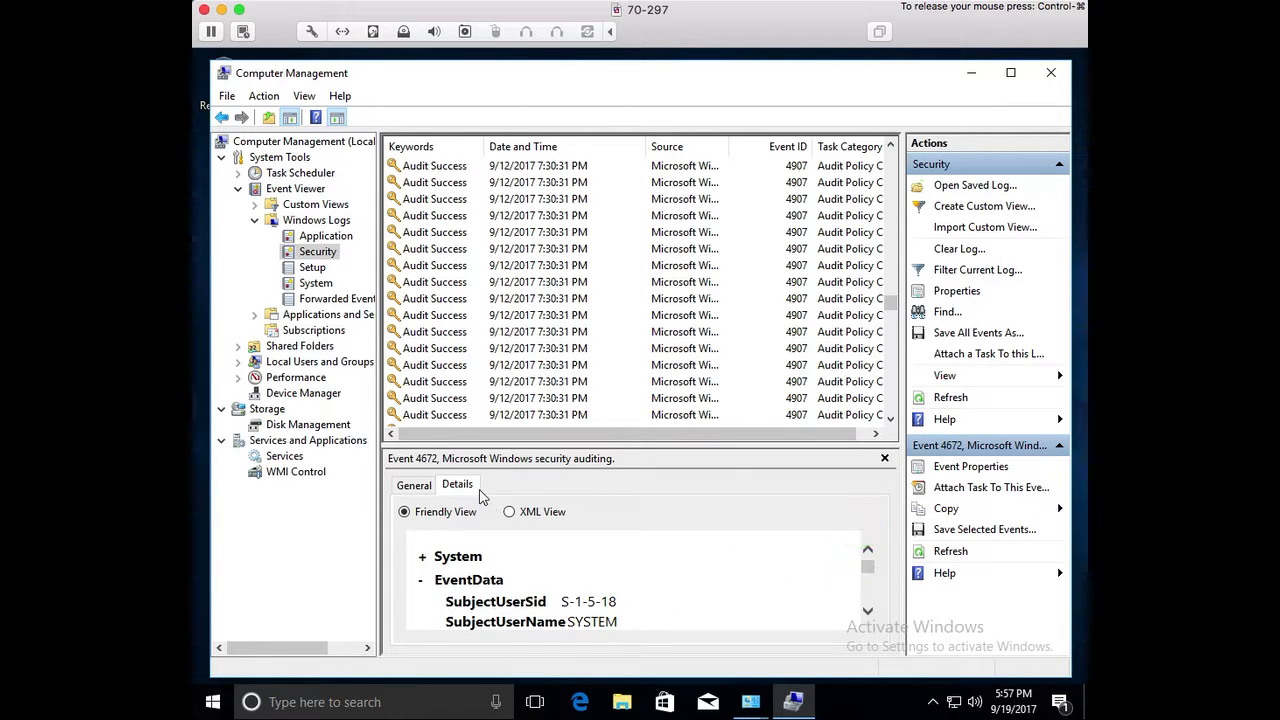
left_click(414, 487)
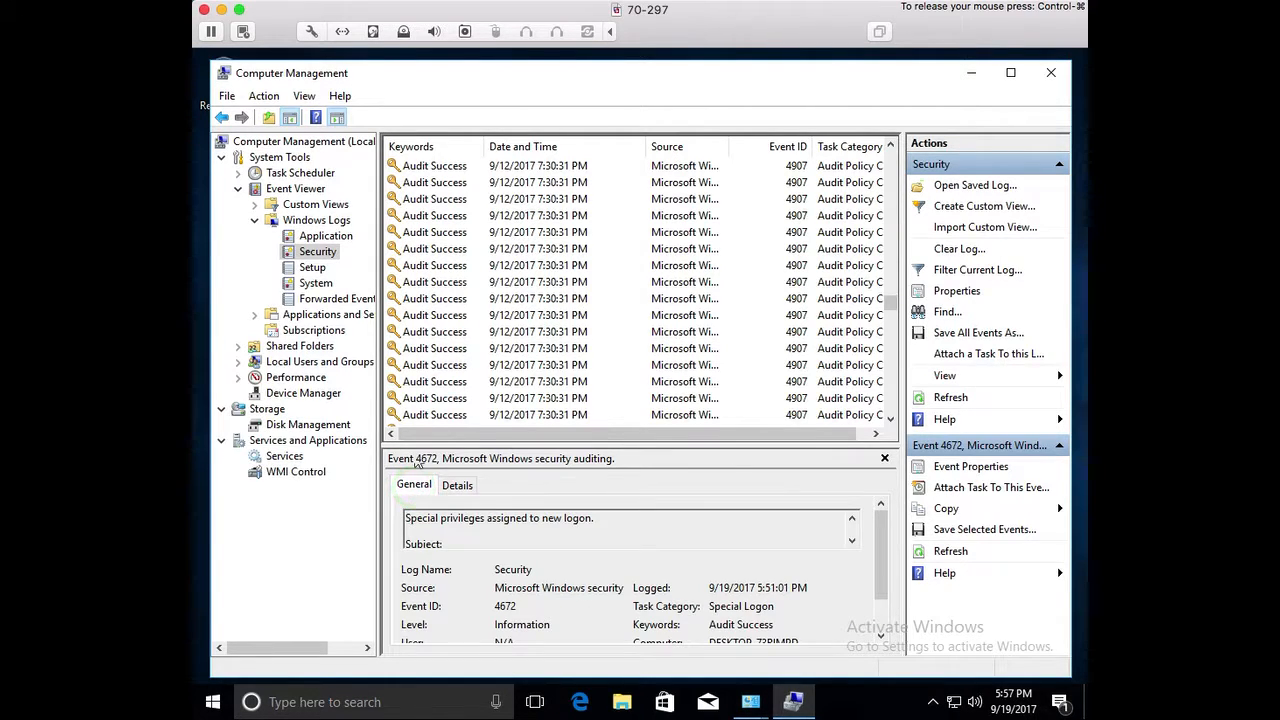
Collapse Windows Logs and Event Viewer, and open the Users folder under Local Users and Groups
left_click(255, 220)
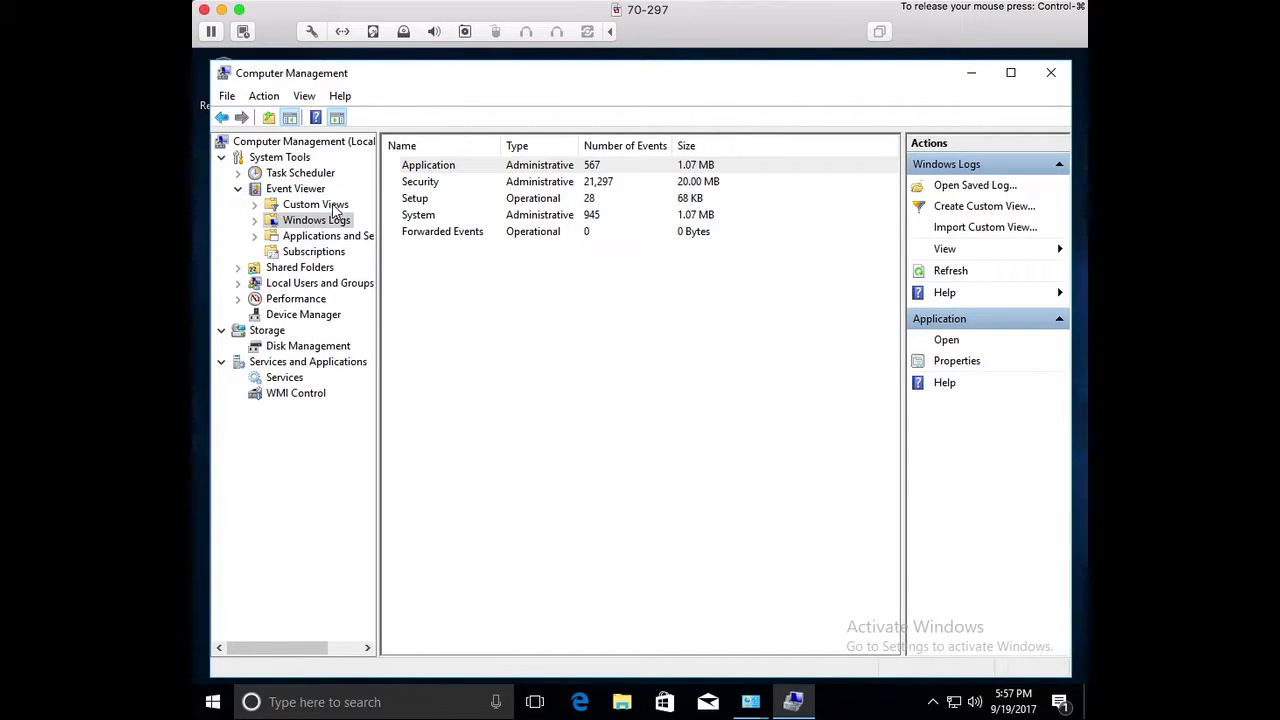
left_click(237, 189)
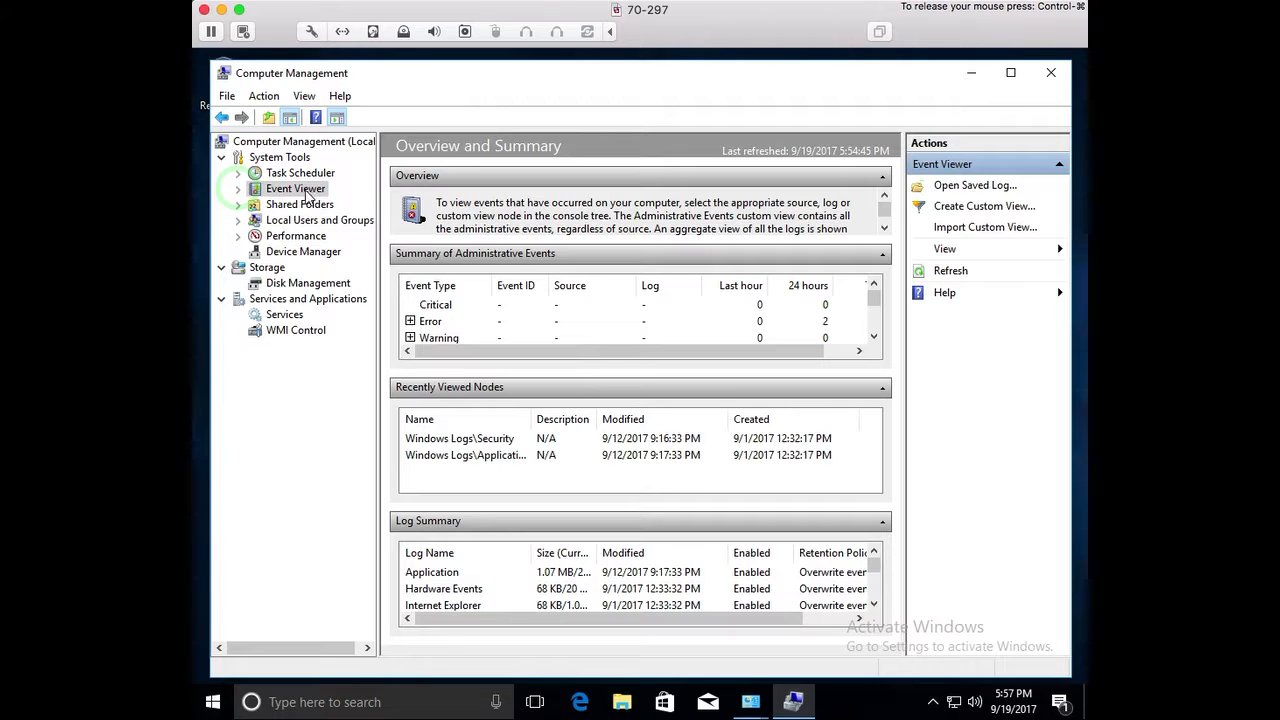
left_click(315, 220)
left_click(238, 221)
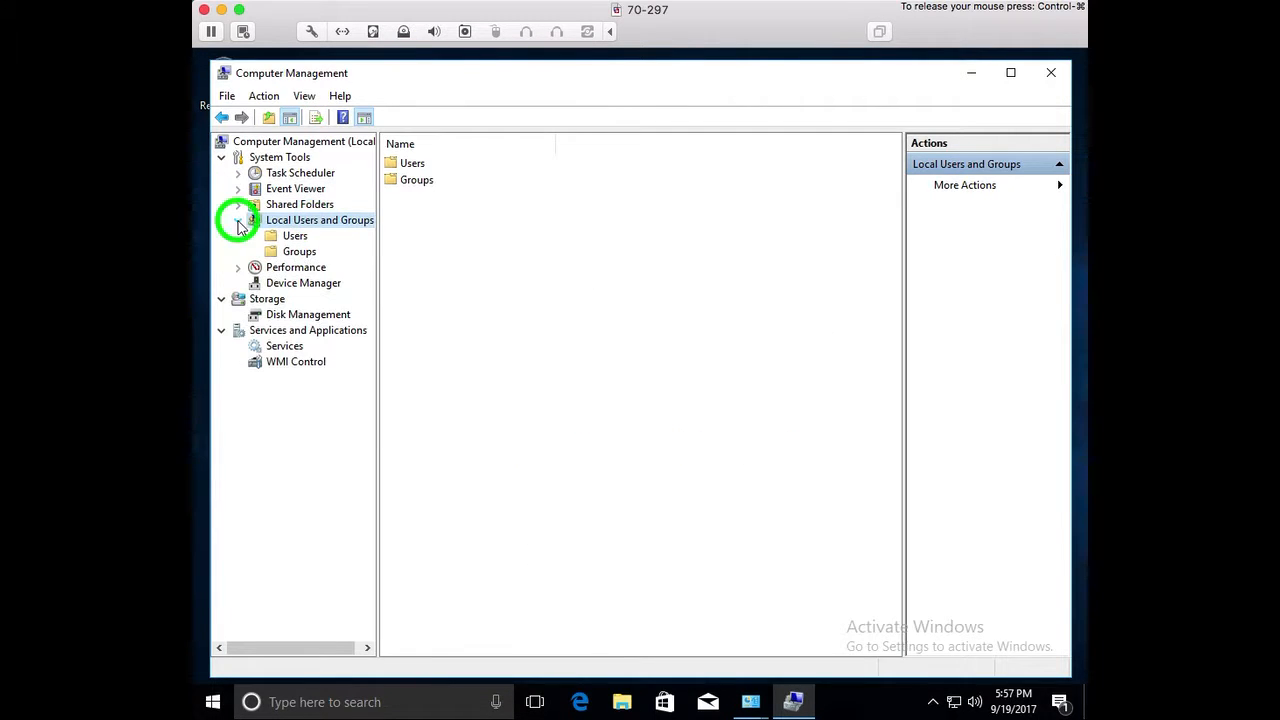
left_click(305, 240)
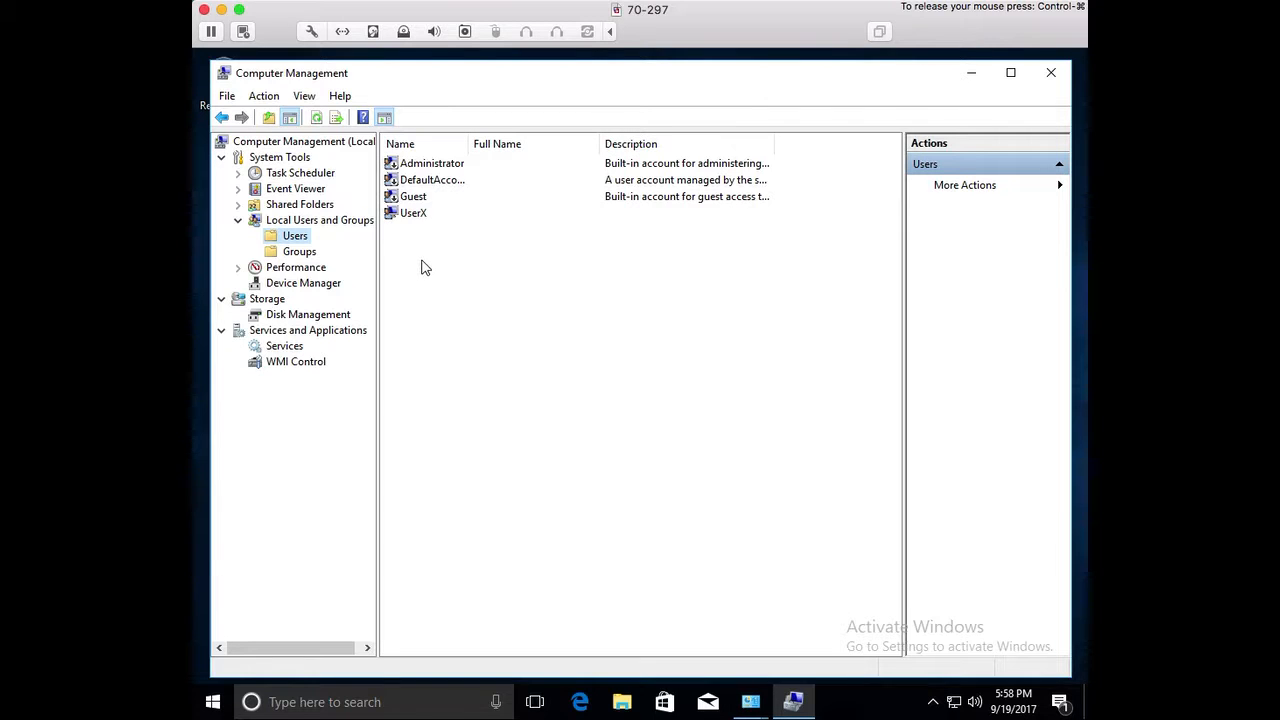
Point out the UserX account among the local users, clear the selection, and return to Local Users and Groups
left_click(414, 214)
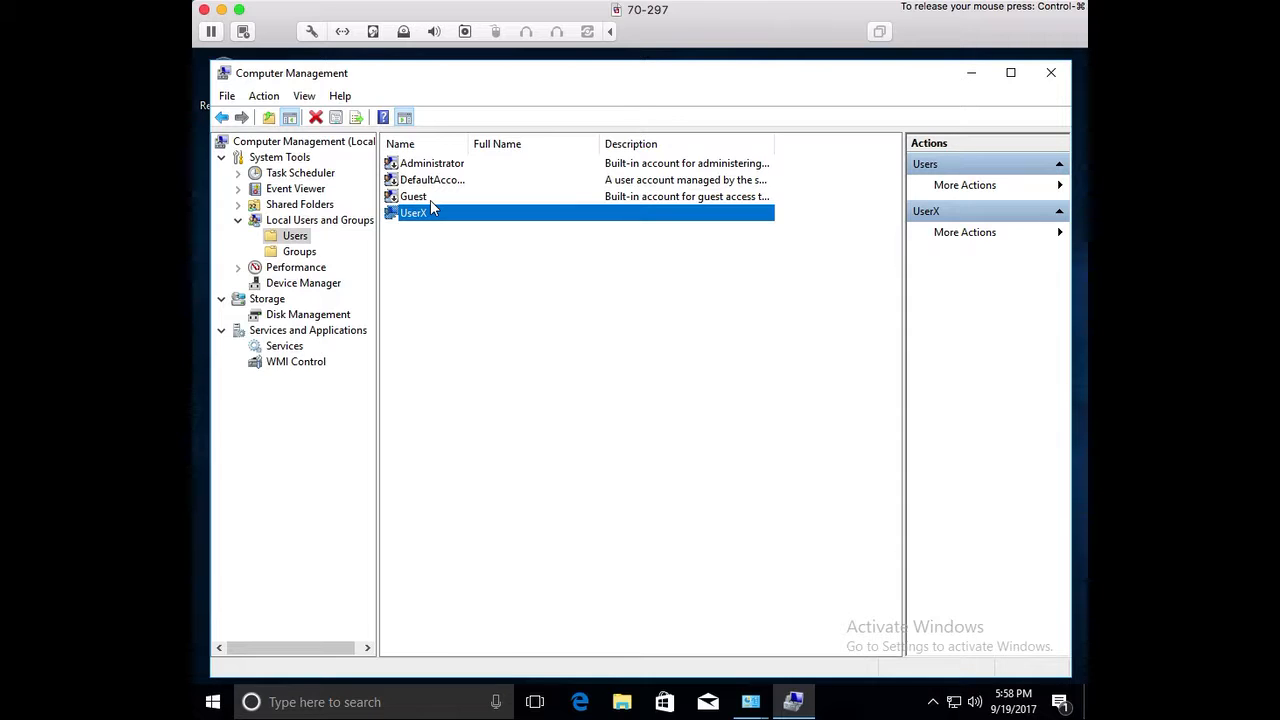
left_click(443, 272)
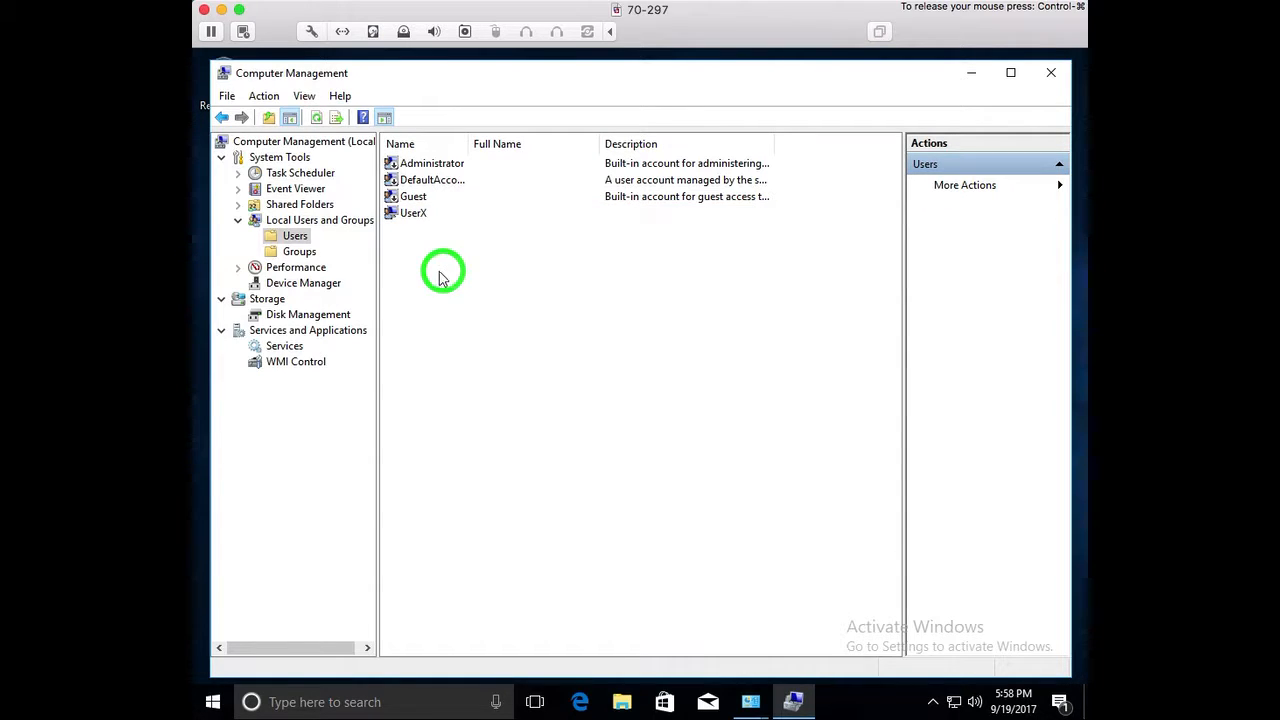
left_click(337, 222)
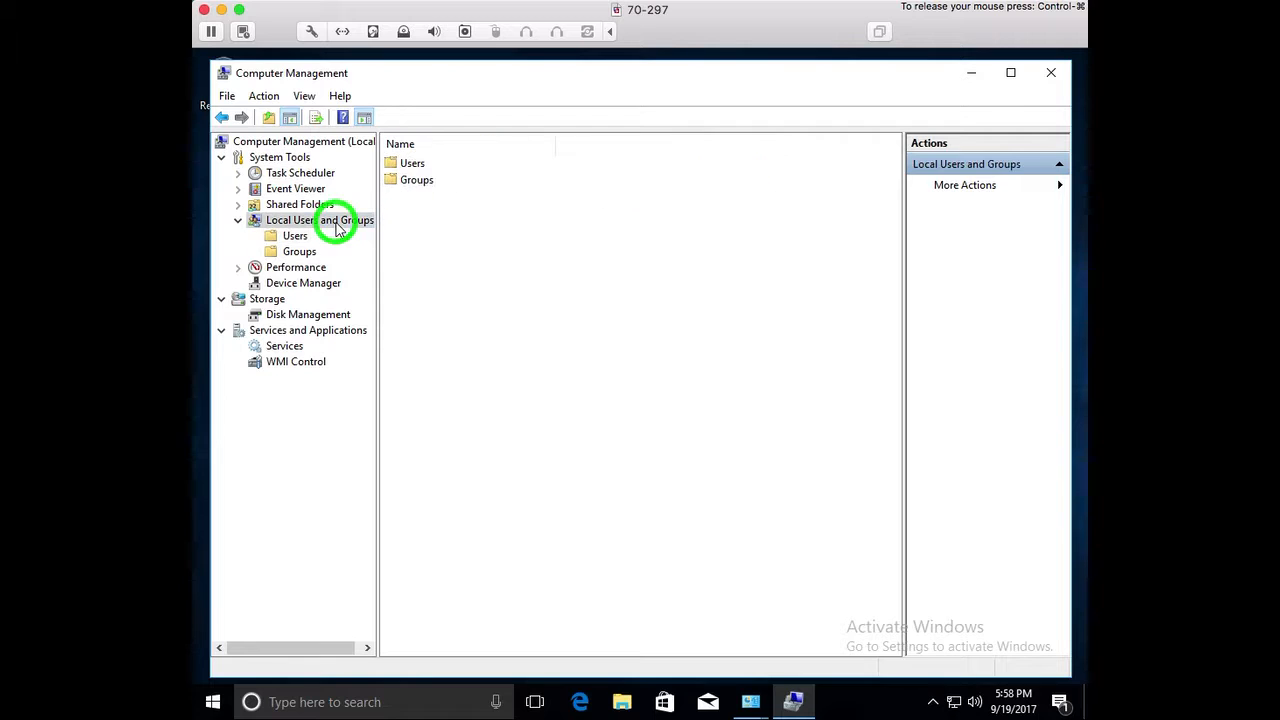
Collapse Local Users and Groups, review the Performance overview and system summary, and collapse the Performance branch
left_click(239, 222)
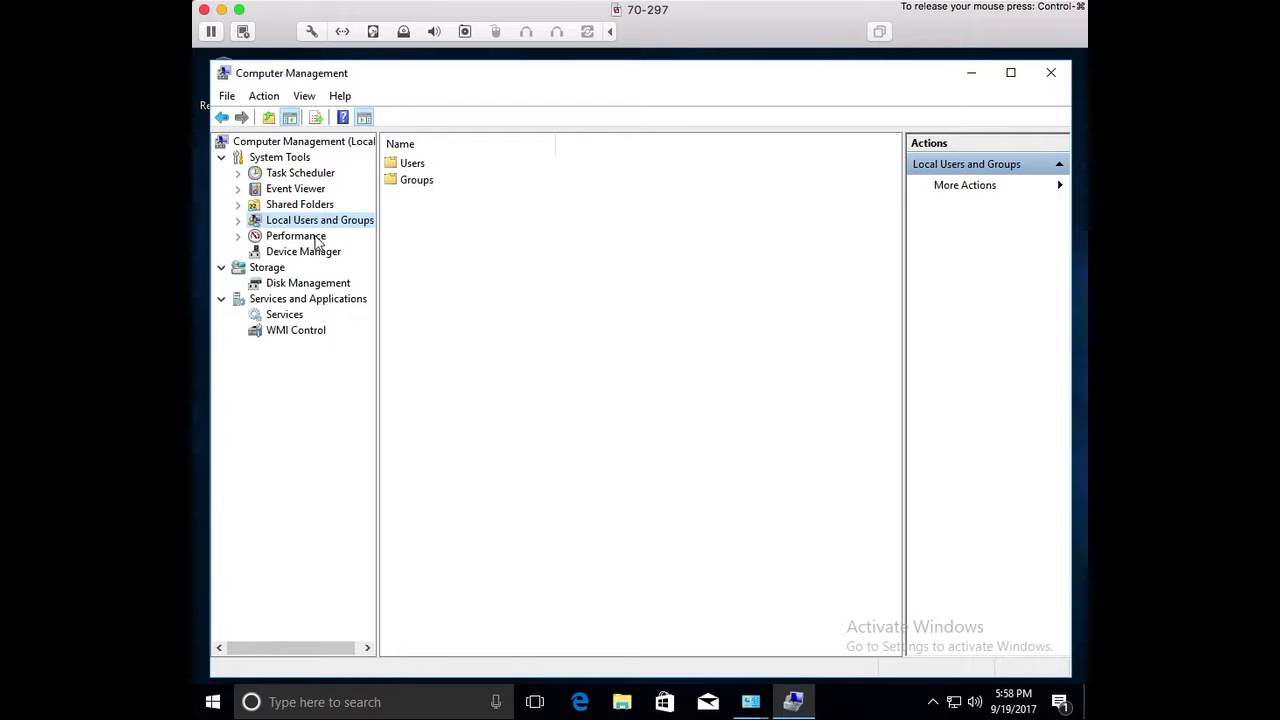
left_click(237, 236)
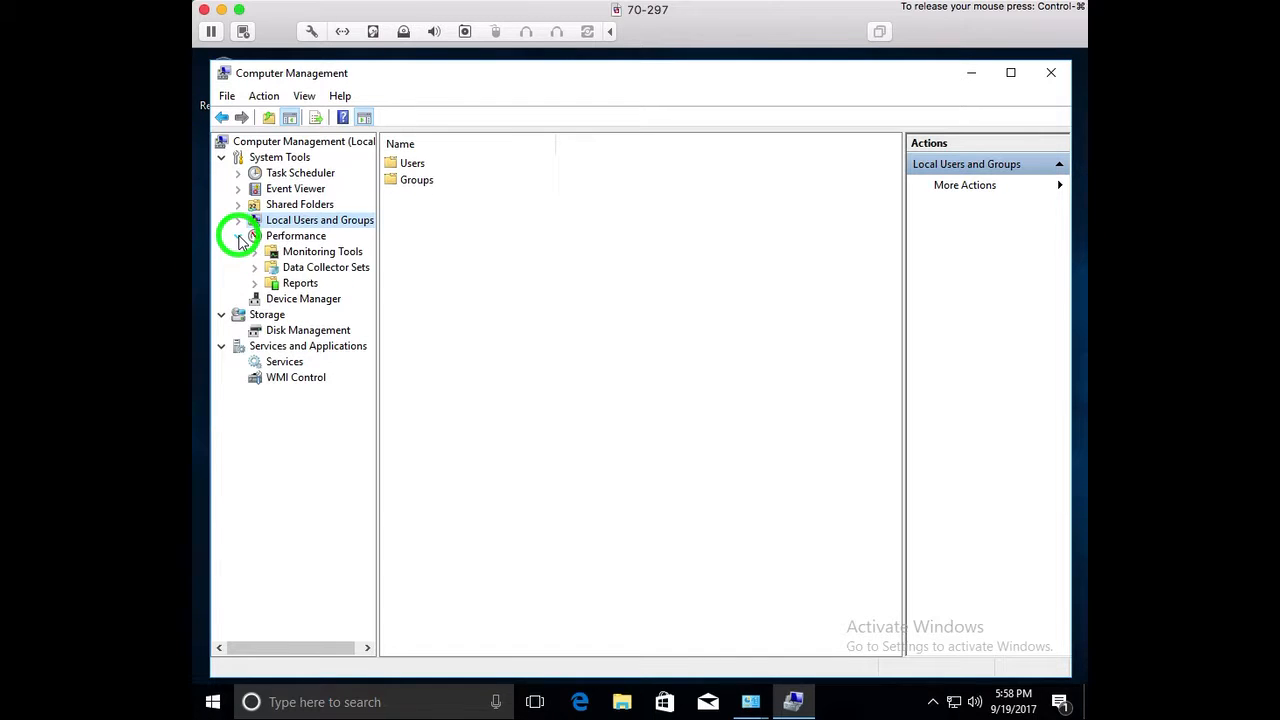
left_click(295, 236)
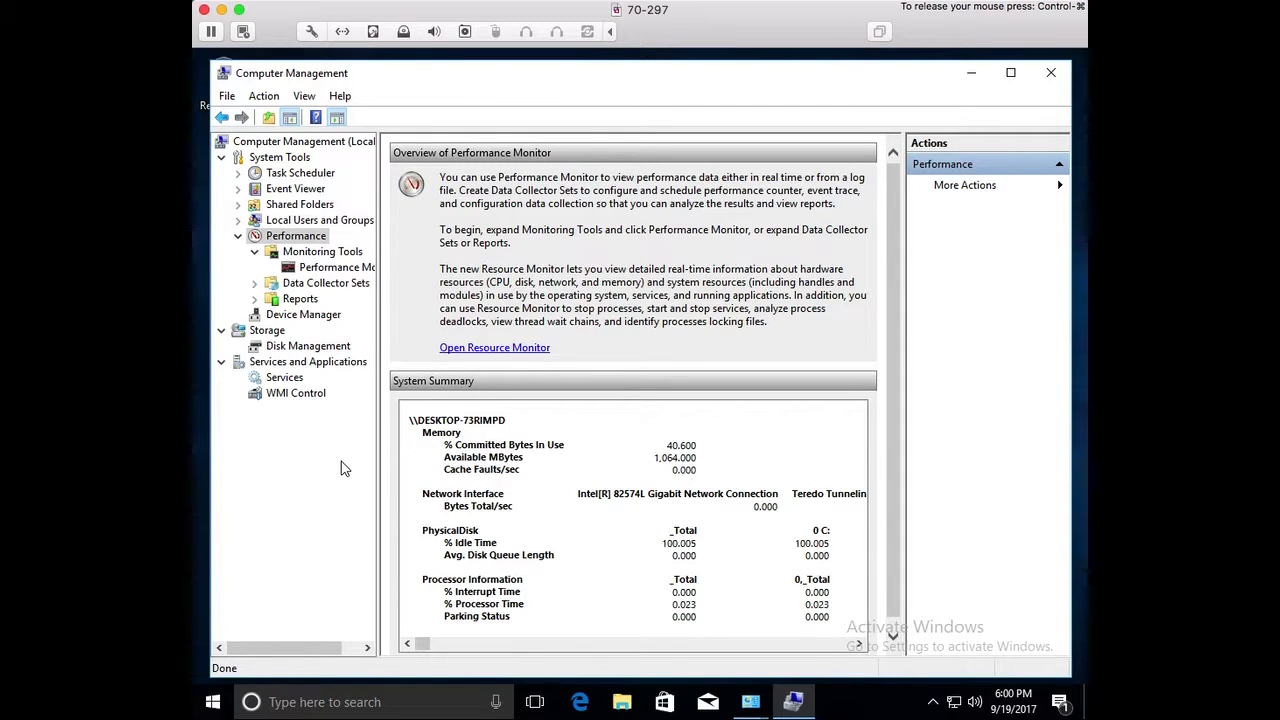
left_click(237, 238)
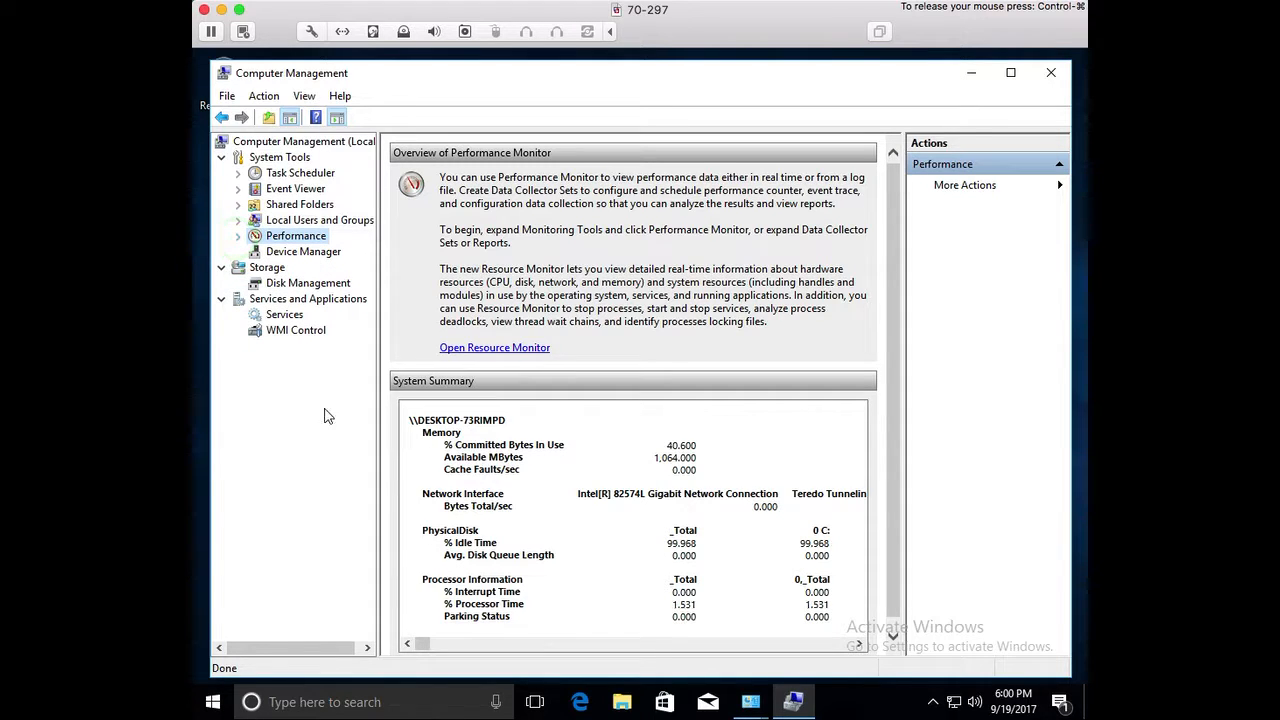
In Device Manager, open the Intel(R) 82574L Gigabit Network Connection's properties under Network adapters and review its general device information
left_click(307, 255)
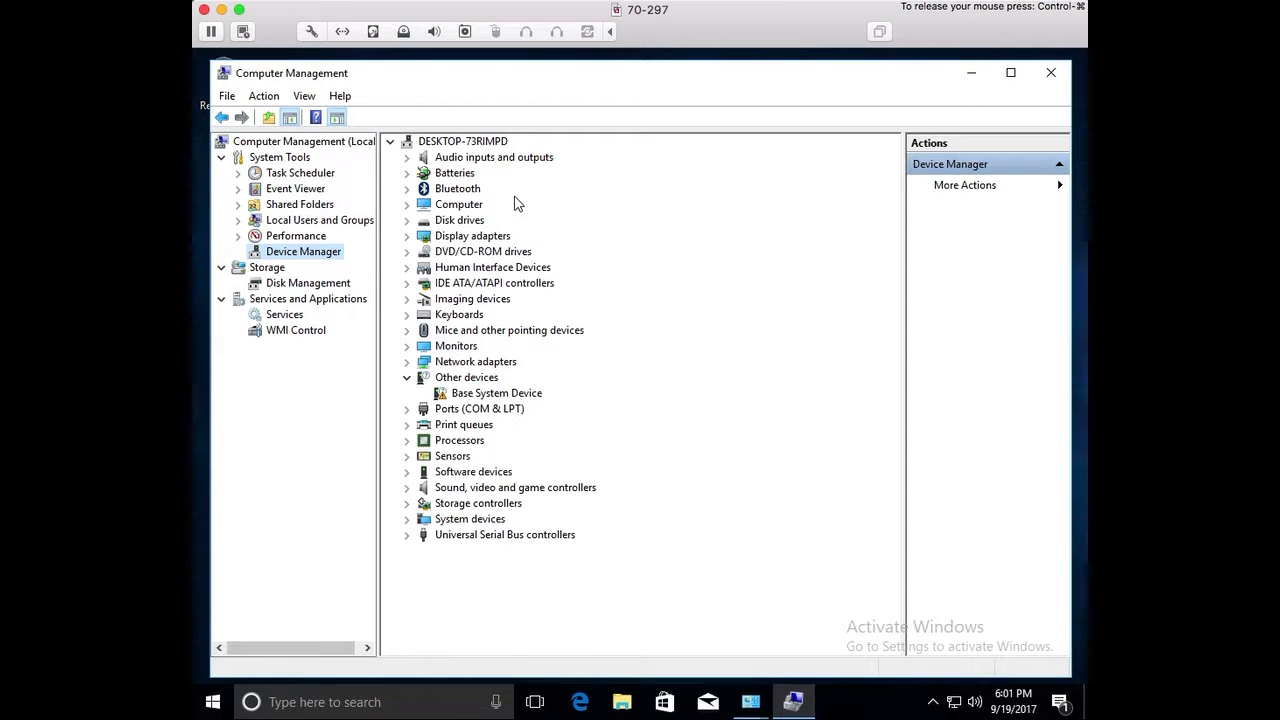
left_click(406, 361)
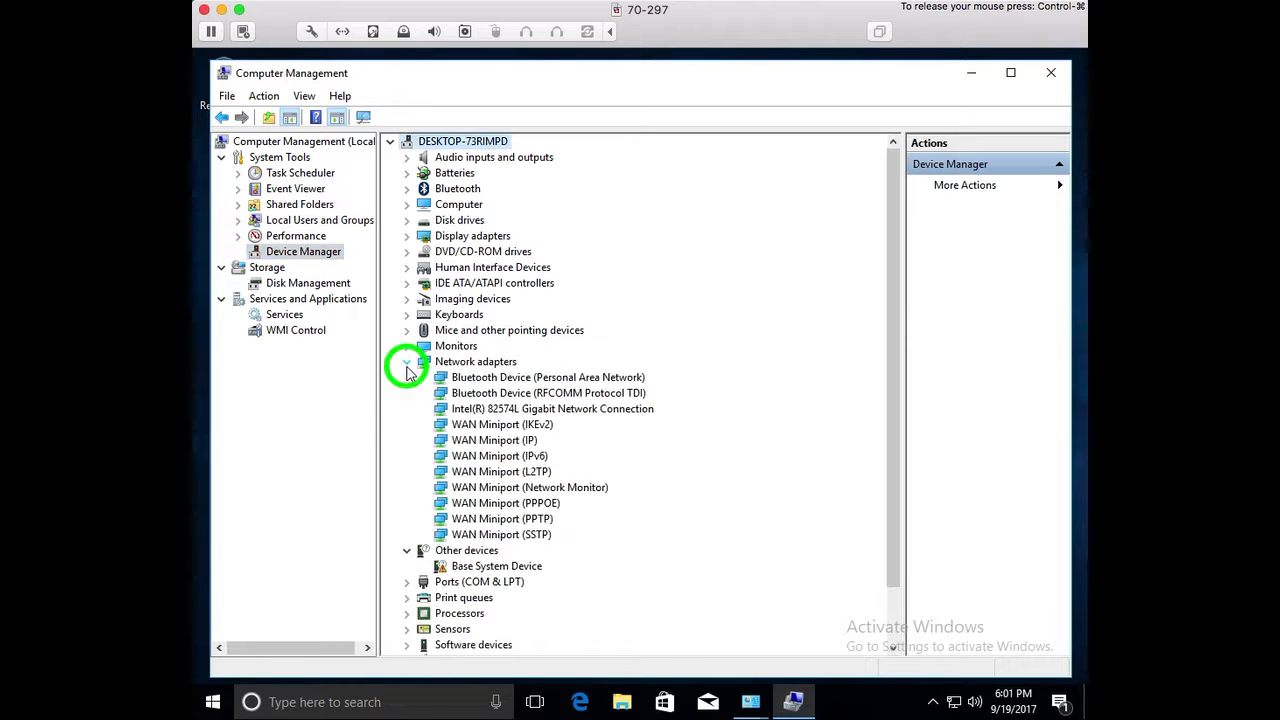
left_click(584, 414)
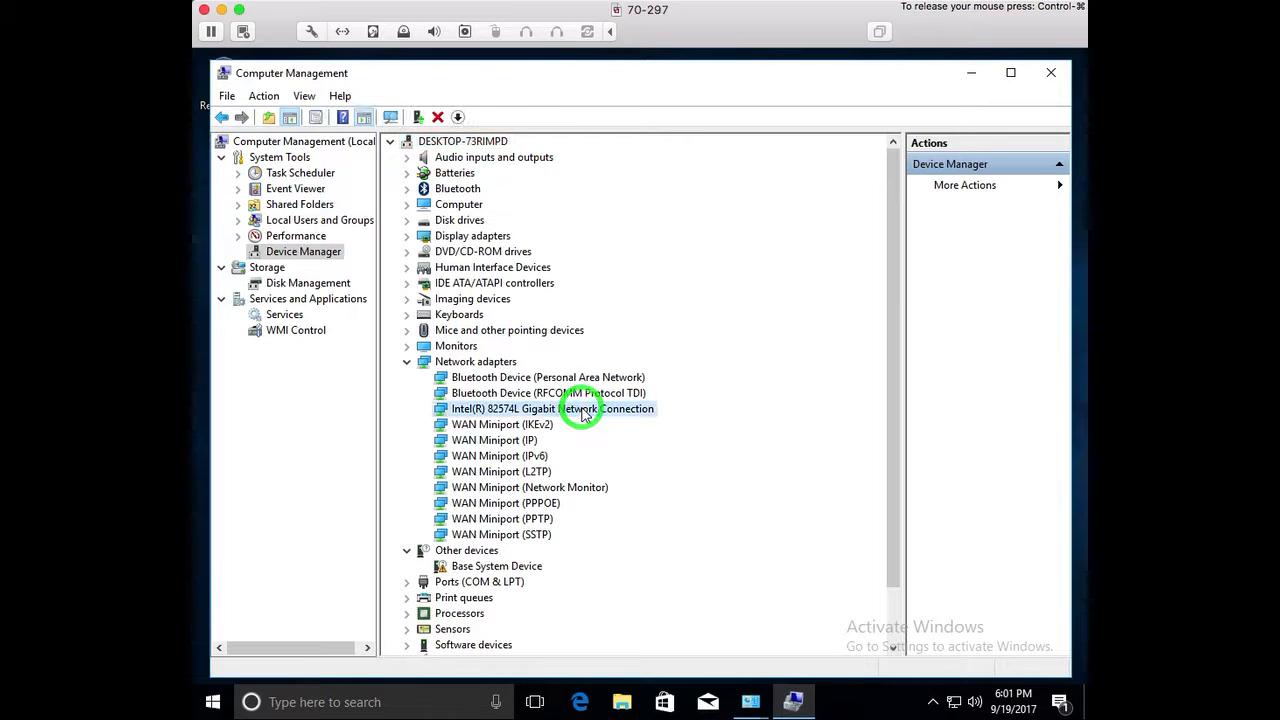
double_click(584, 412)
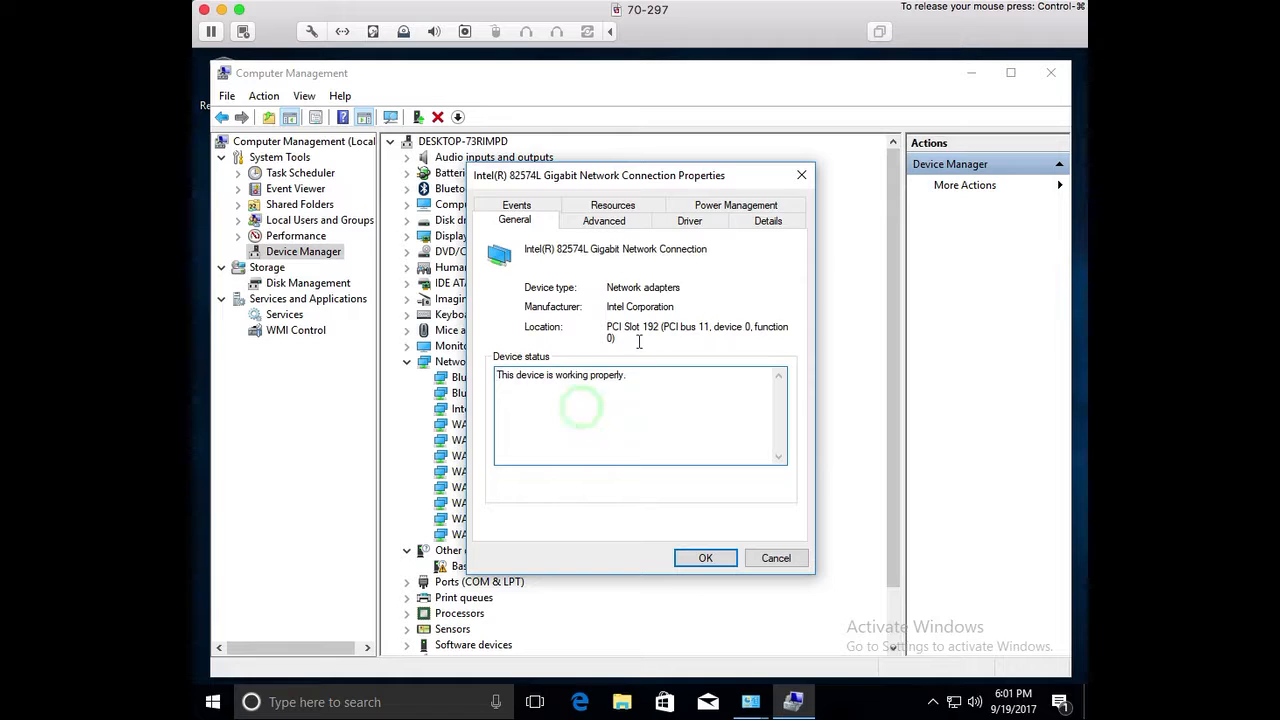
left_click_drag(651, 177, 655, 105)
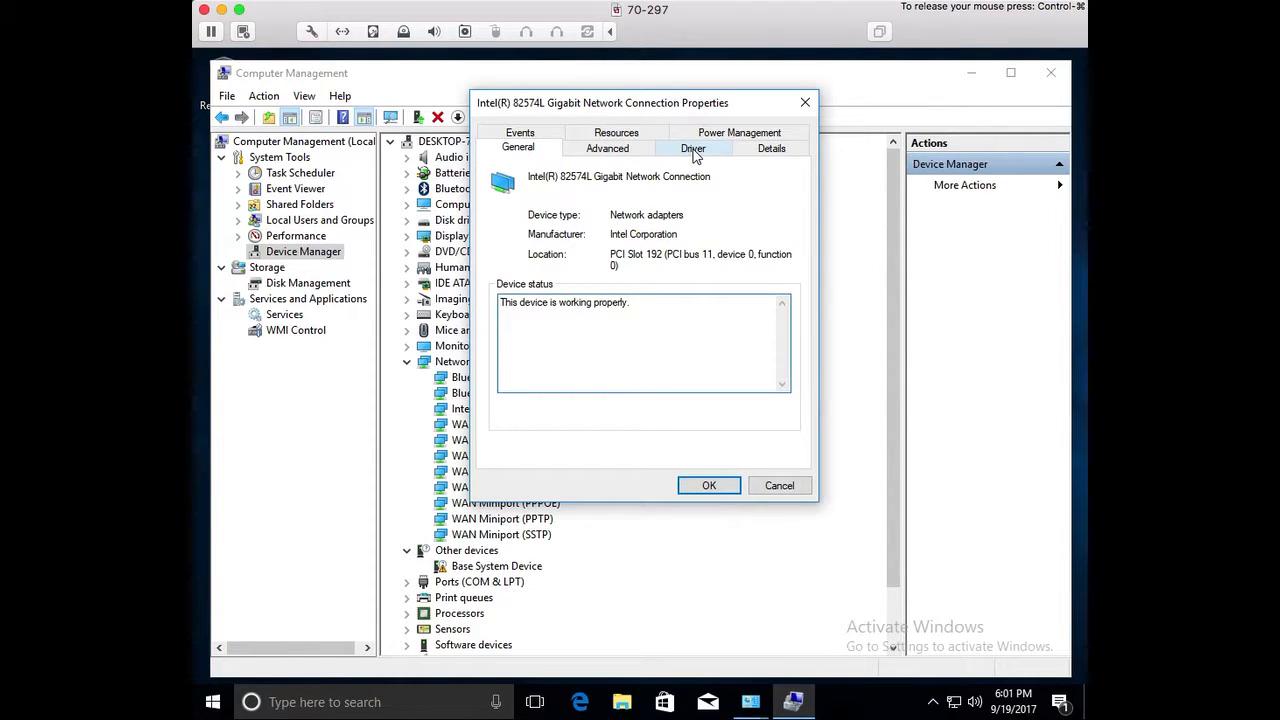
left_click_drag(630, 304, 488, 313)
left_click(723, 237)
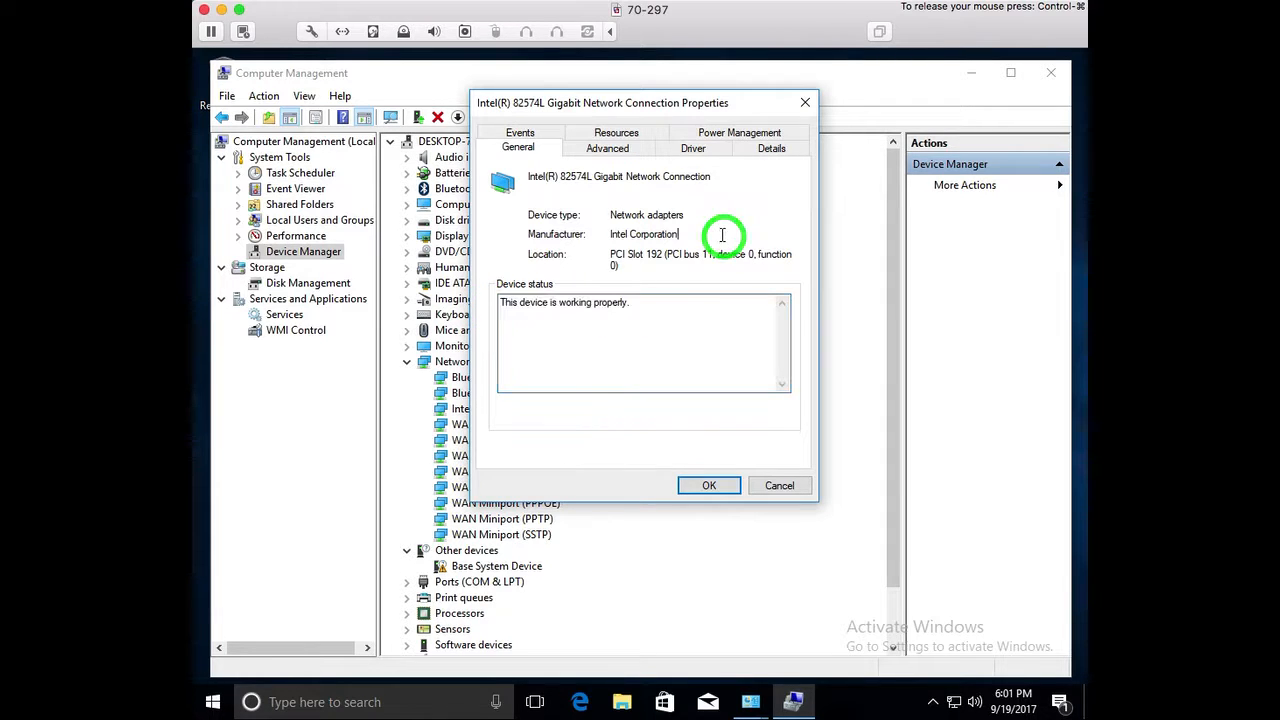
Review the Intel network adapter's driver provider and version, close its properties, and collapse Network adapters and Other devices
left_click(702, 156)
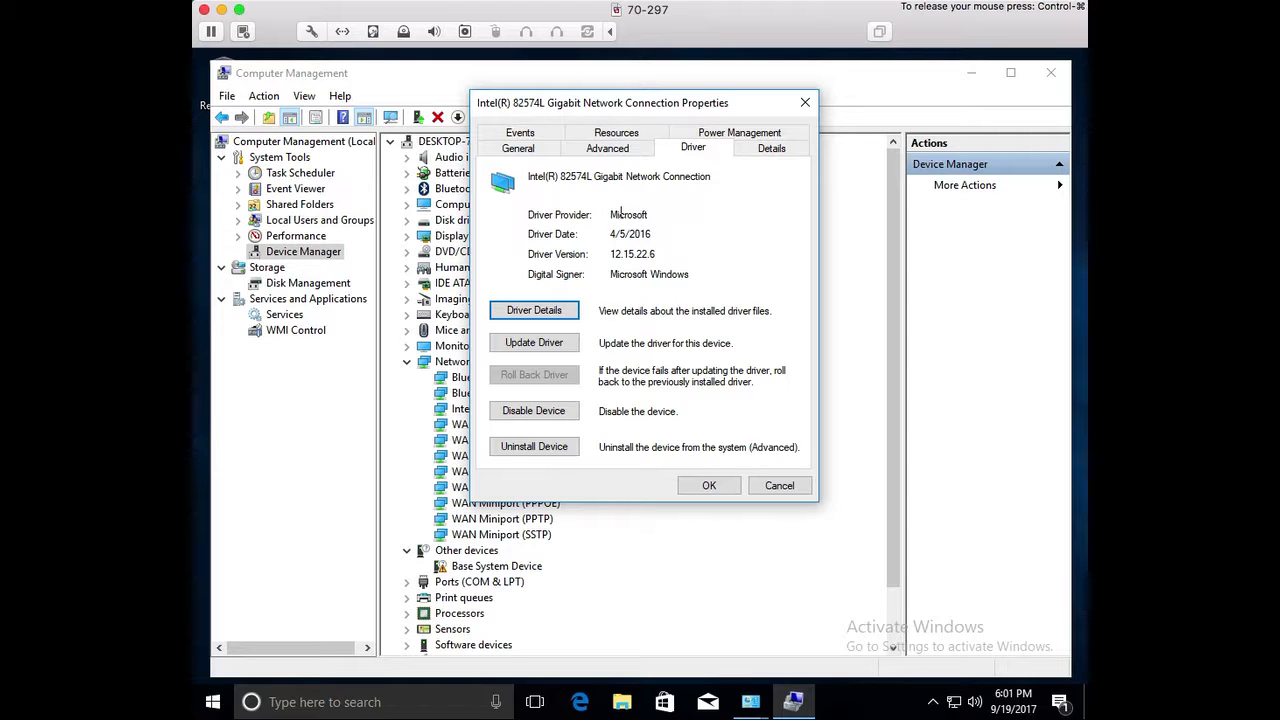
left_click_drag(655, 216, 592, 214)
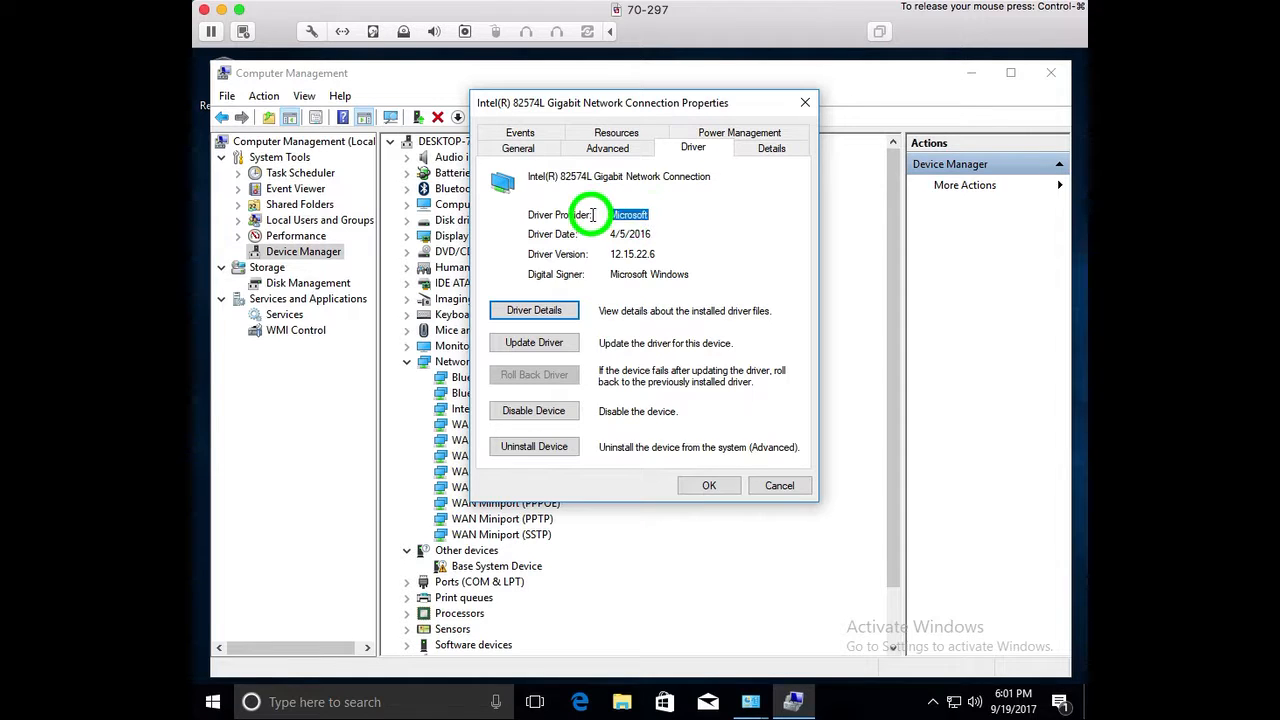
left_click_drag(678, 251, 606, 253)
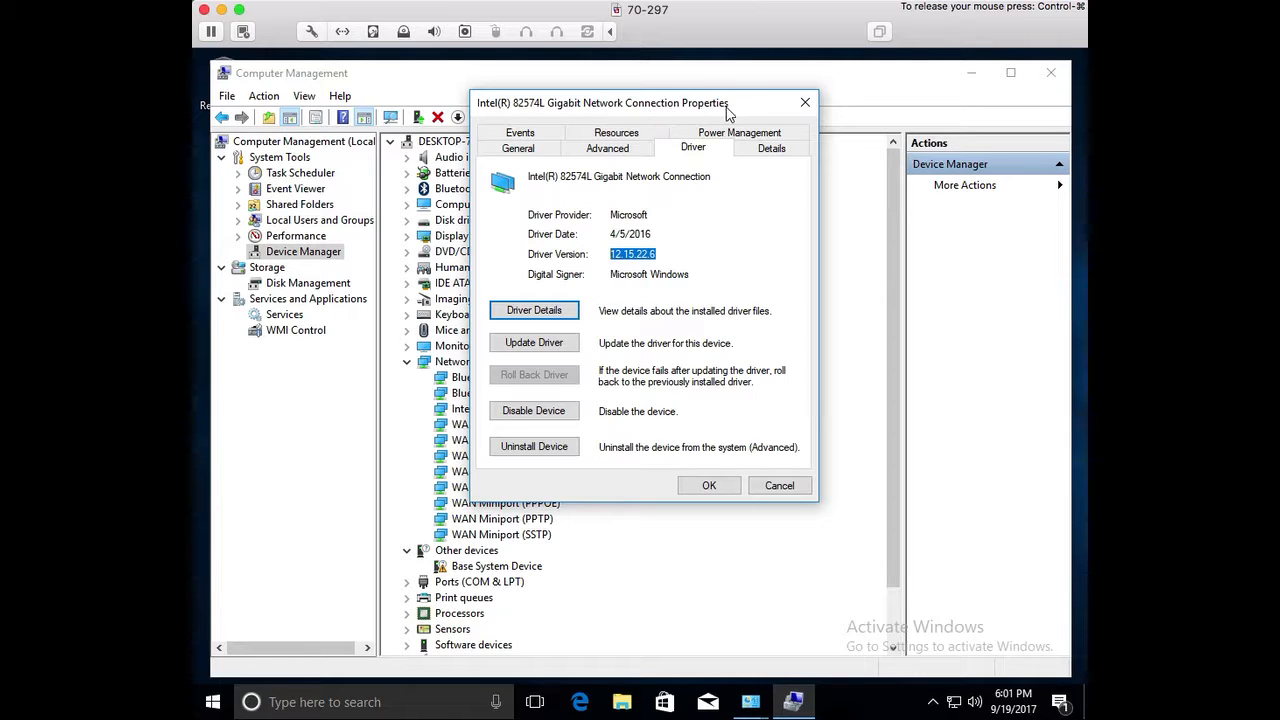
left_click(803, 104)
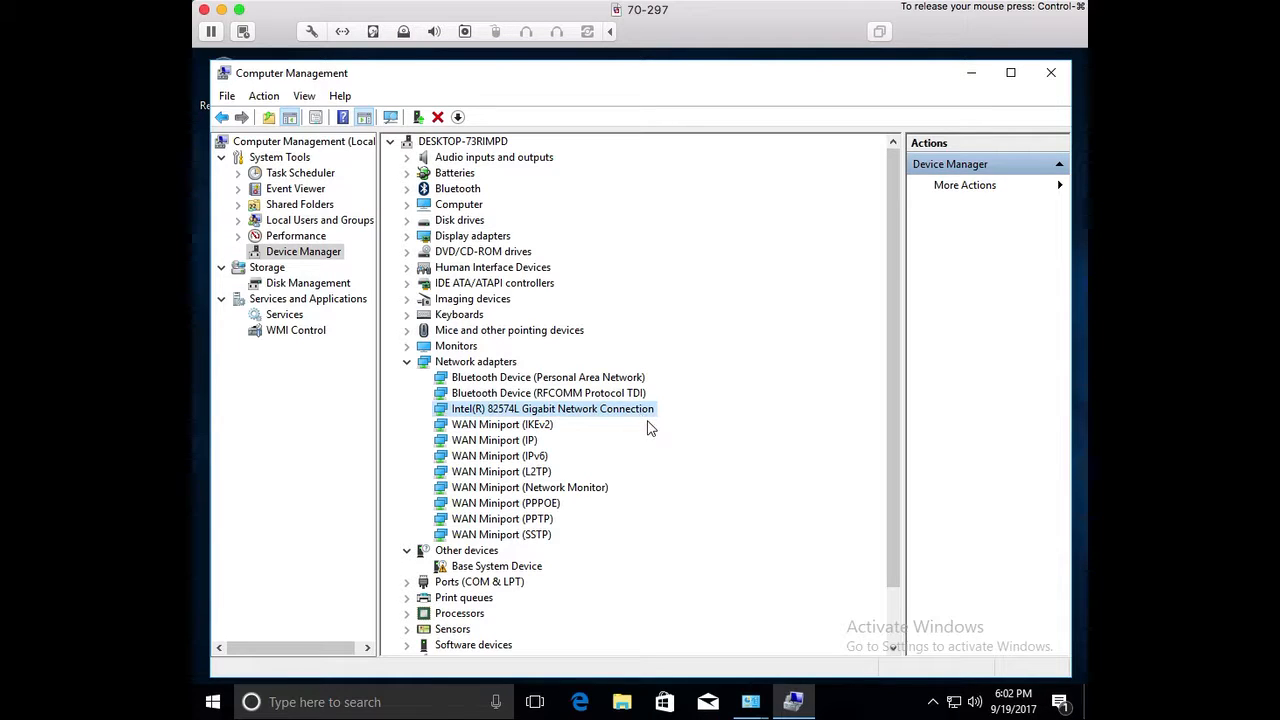
left_click(405, 362)
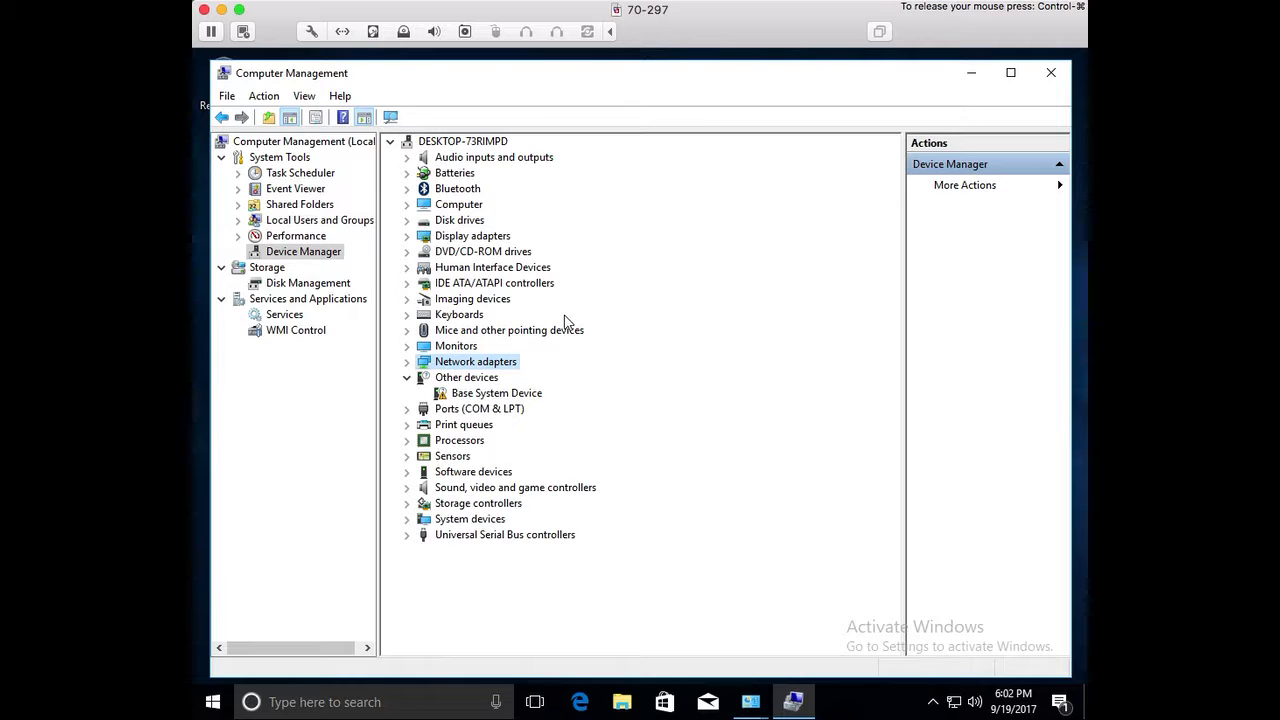
left_click(406, 378)
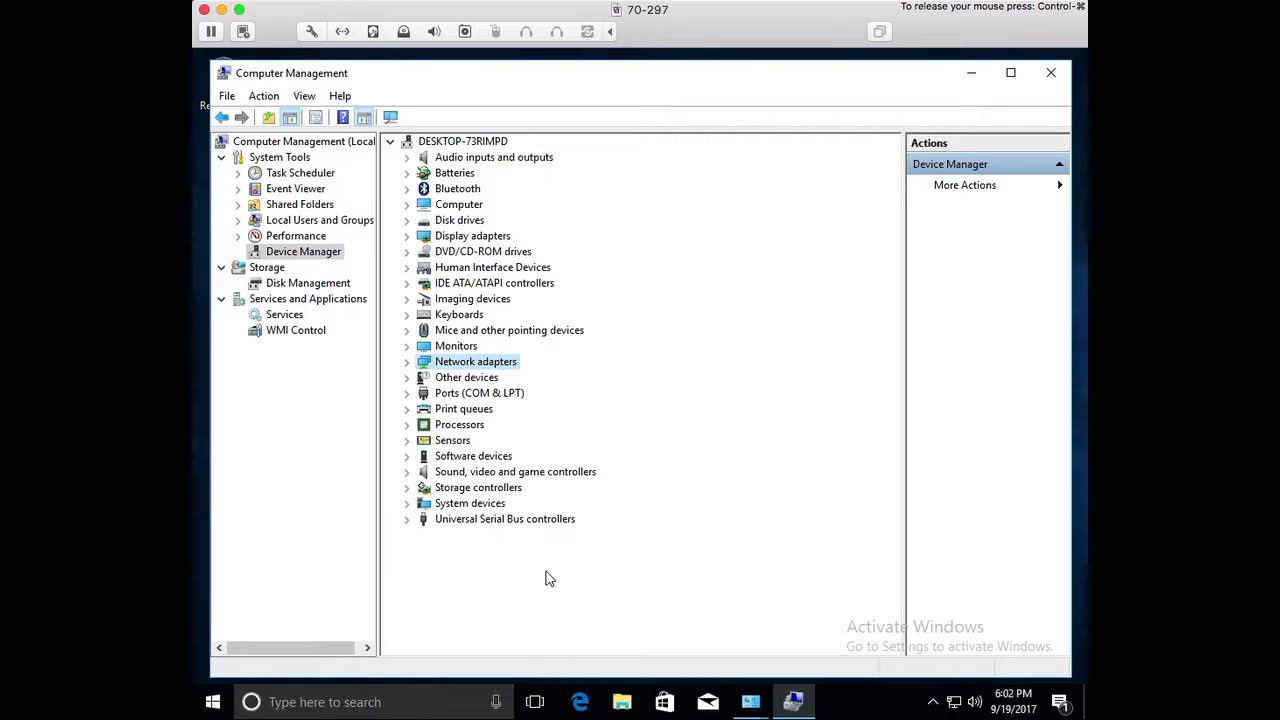
Open Services, find the Print Spooler service in the list, and read its description
left_click(285, 314)
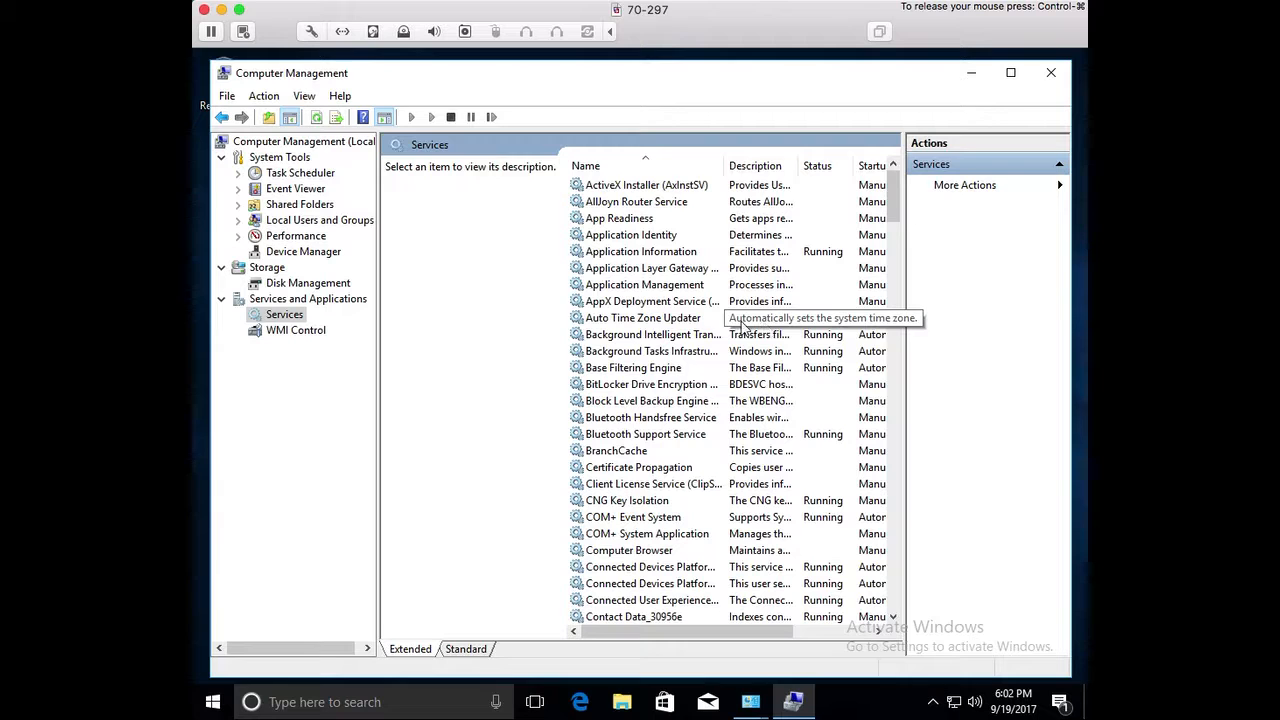
left_click_drag(892, 203, 891, 413)
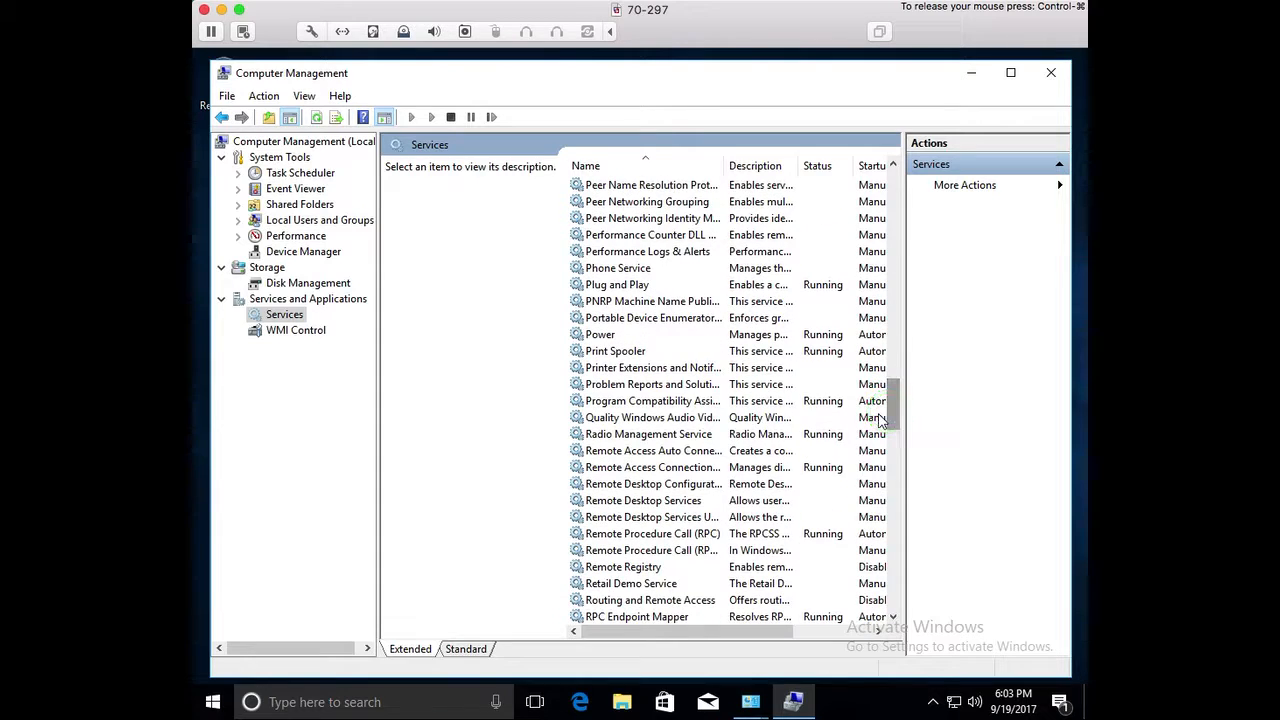
left_click(648, 358)
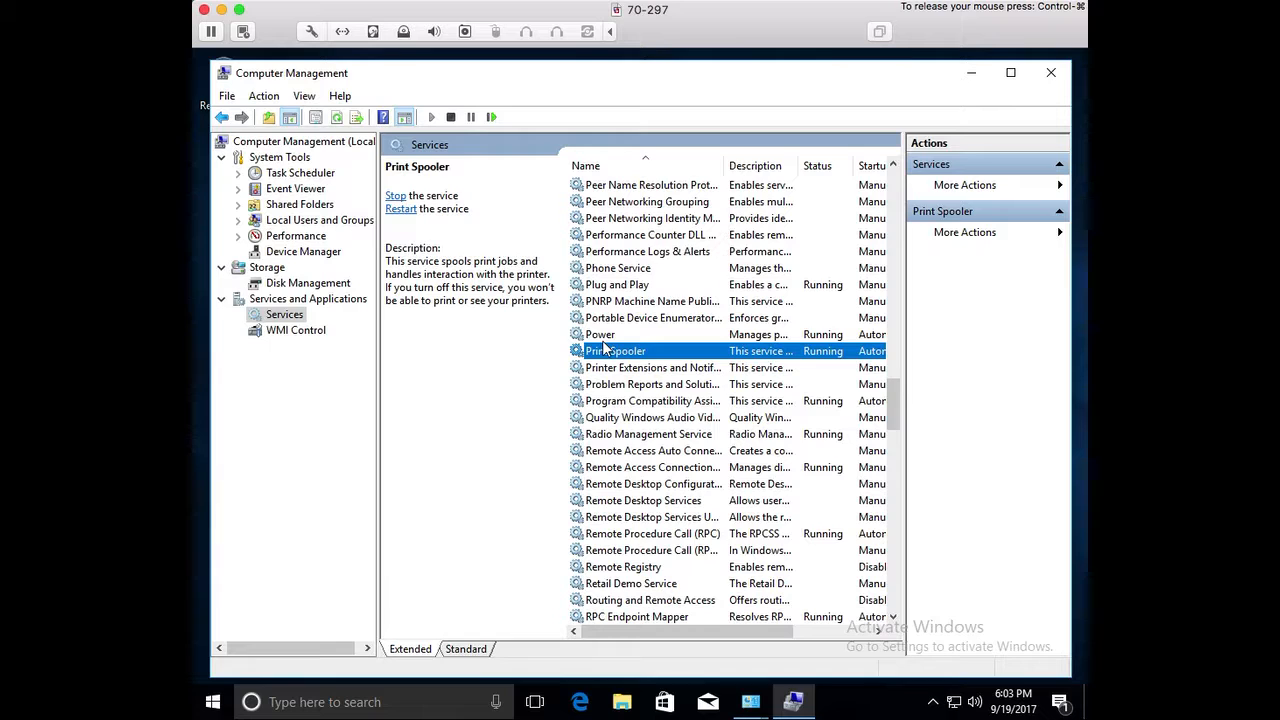
left_click(442, 274)
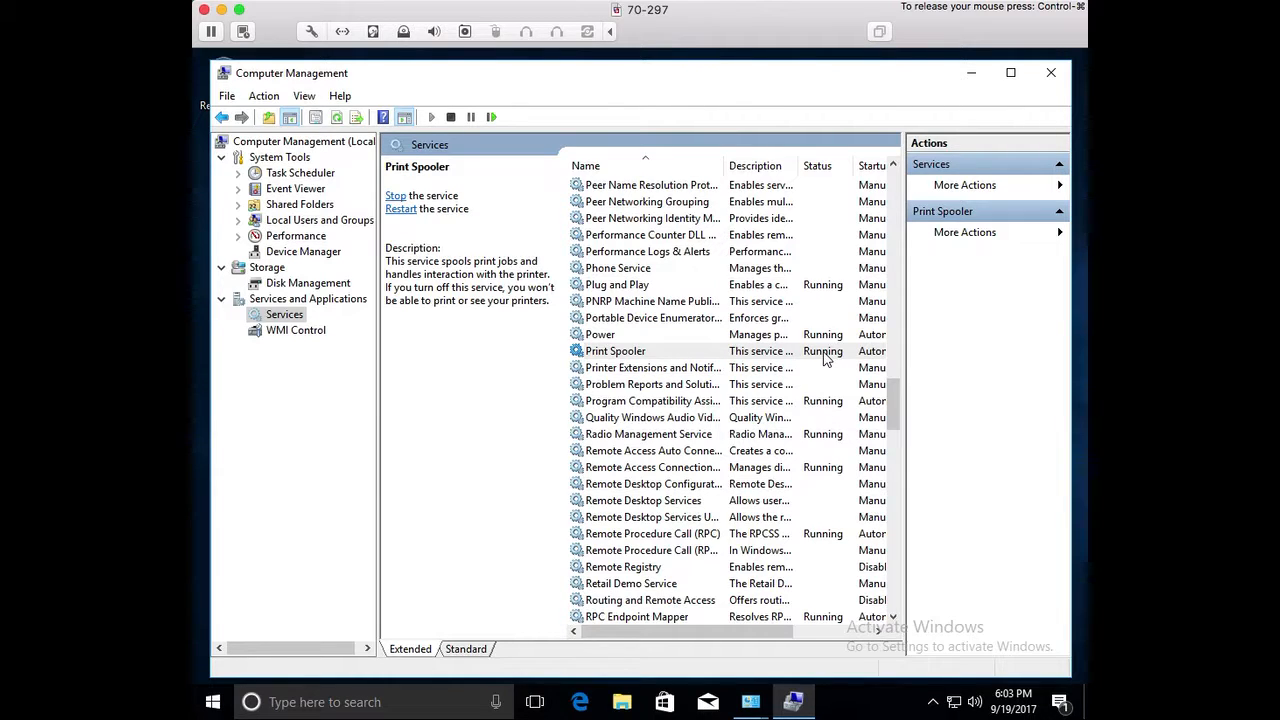
left_click(416, 231)
Stop the Print Spooler service and start it again
left_click(668, 351)
left_click(394, 198)
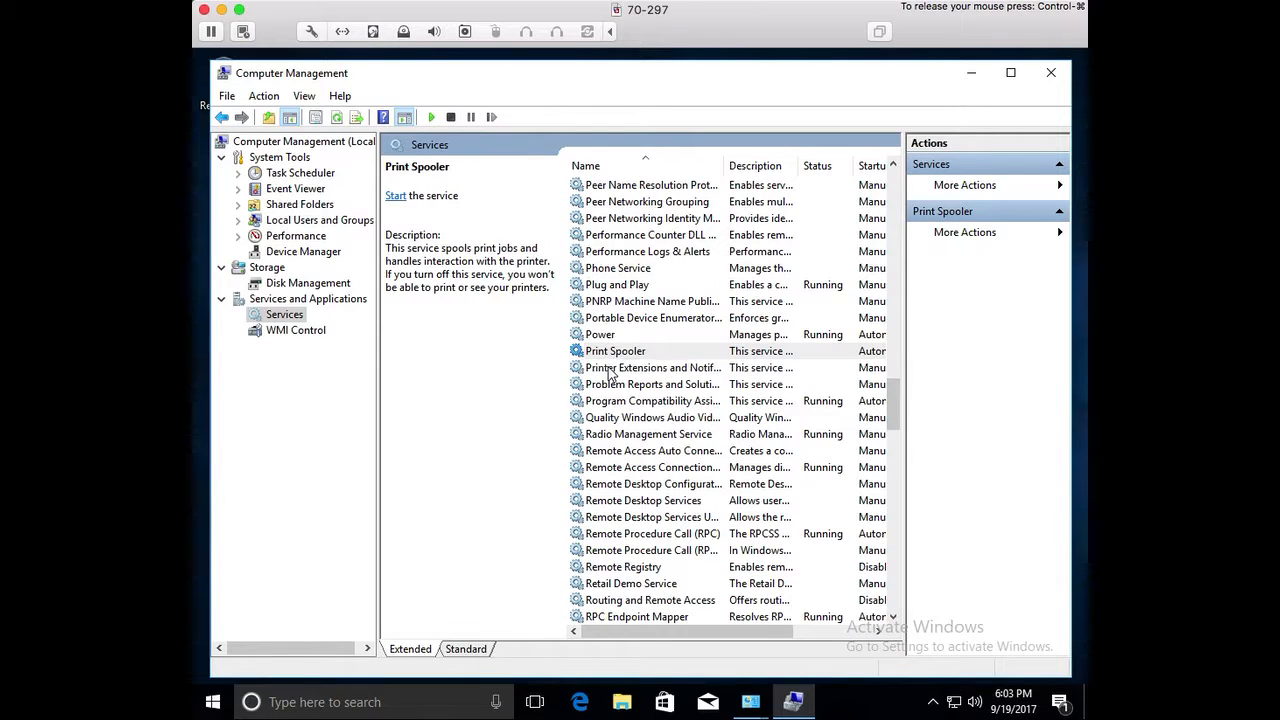
left_click(394, 200)
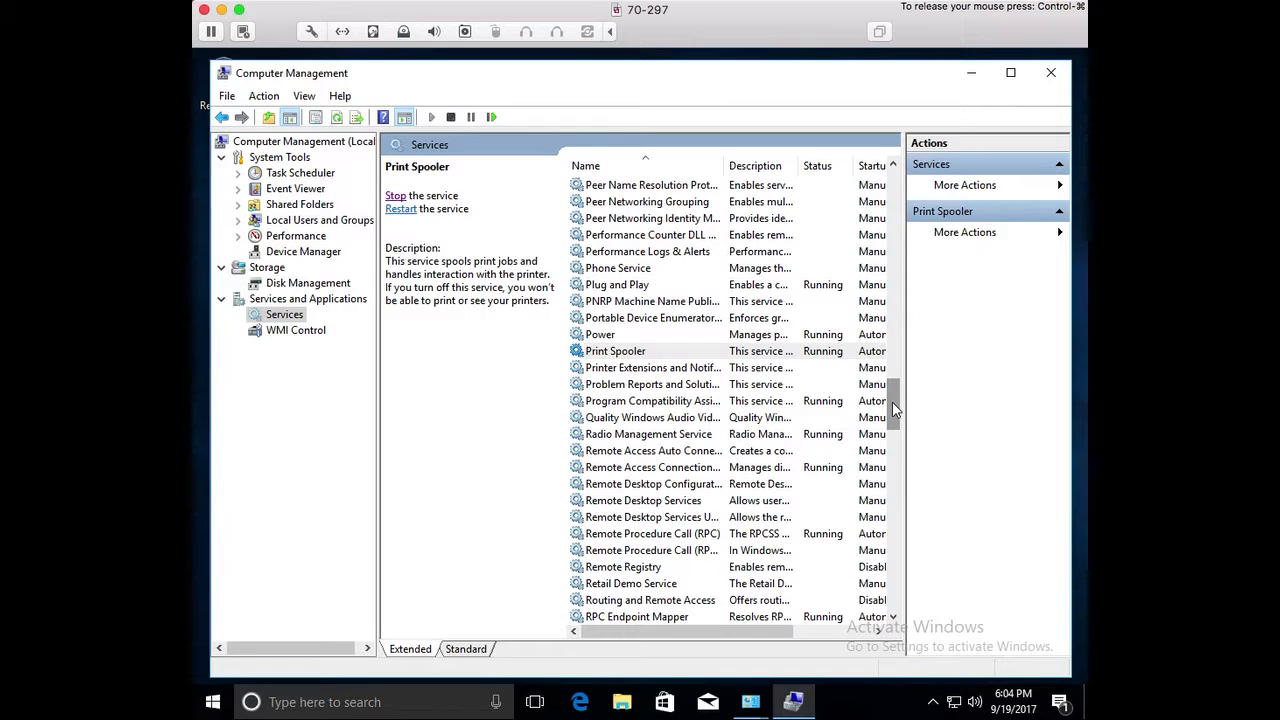
Review the general properties and dependencies of the Remote Access Auto Connection Manager service, and close its properties without changes
double_click(645, 450)
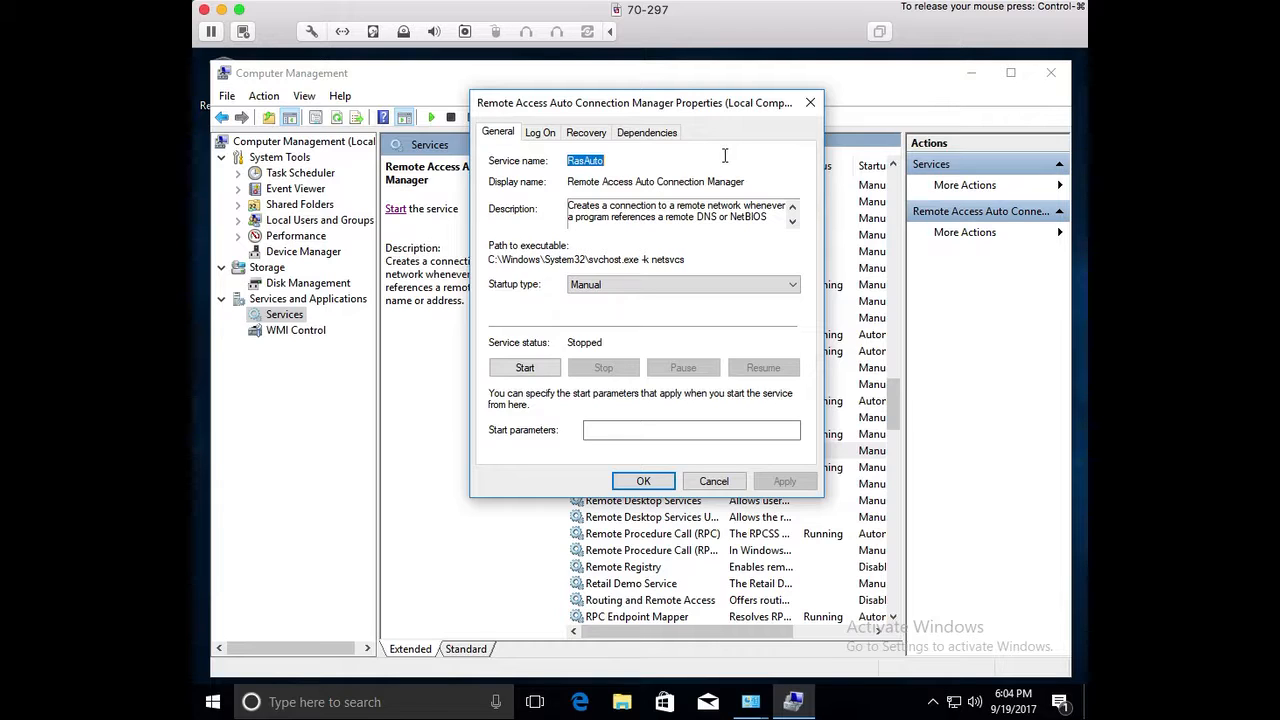
left_click(616, 161)
left_click(646, 132)
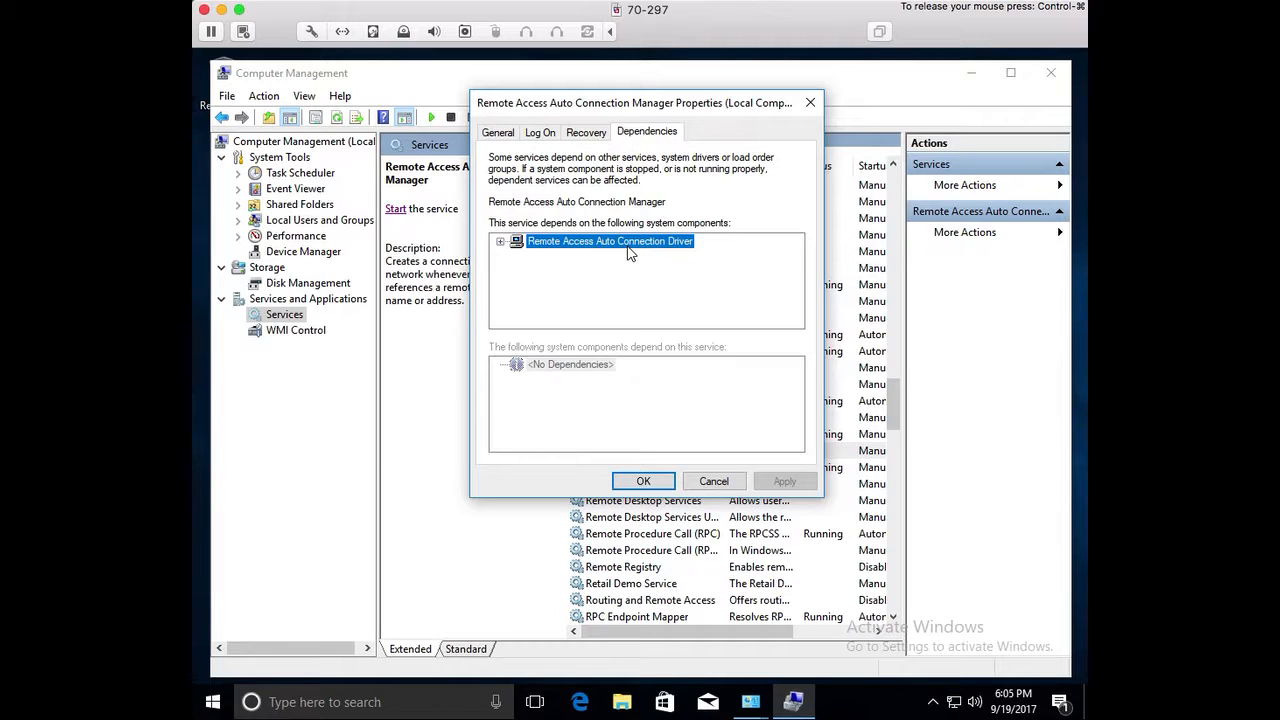
left_click(713, 481)
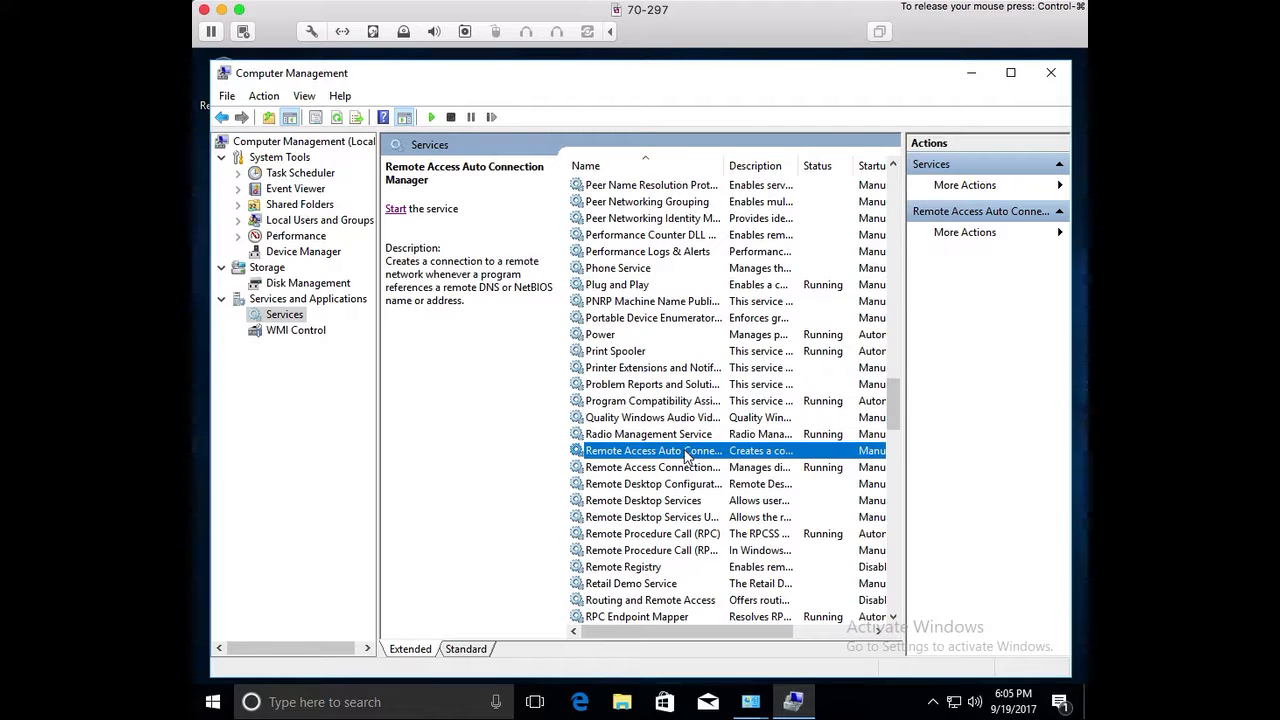
left_click(319, 423)
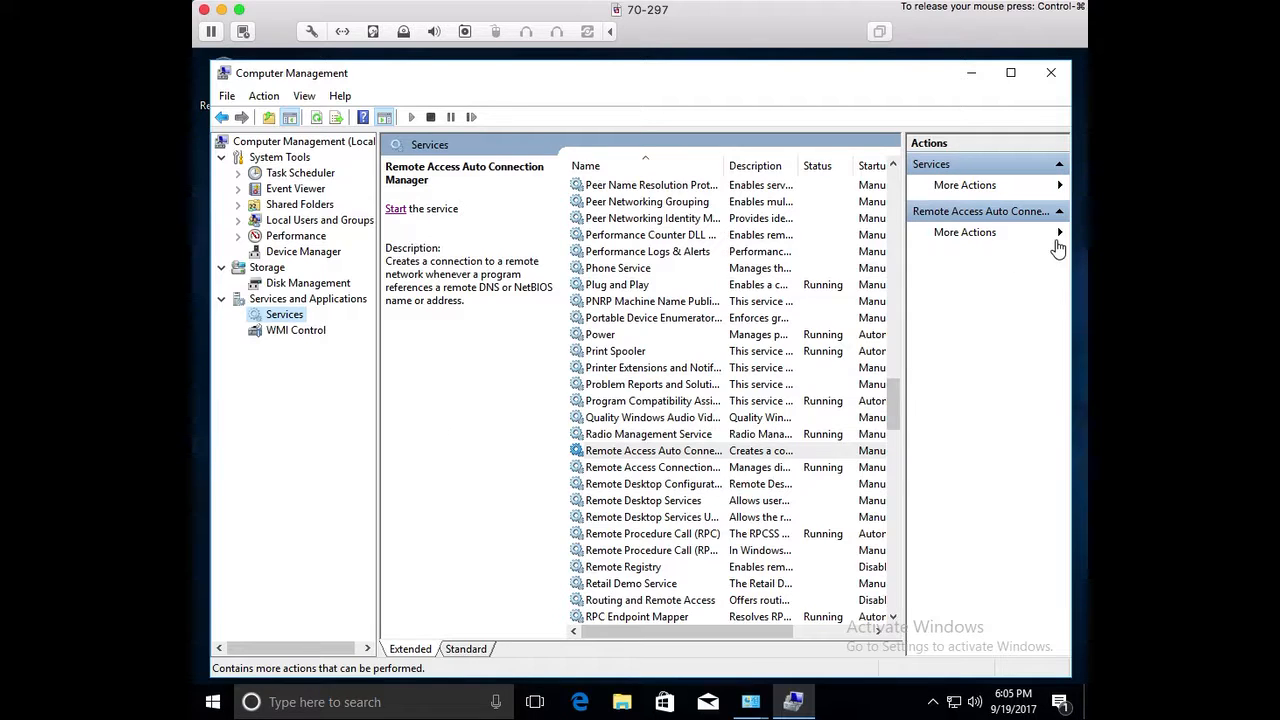
Close Computer Management and the System and Security window to return to the desktop
left_click(1048, 72)
left_click(1000, 148)
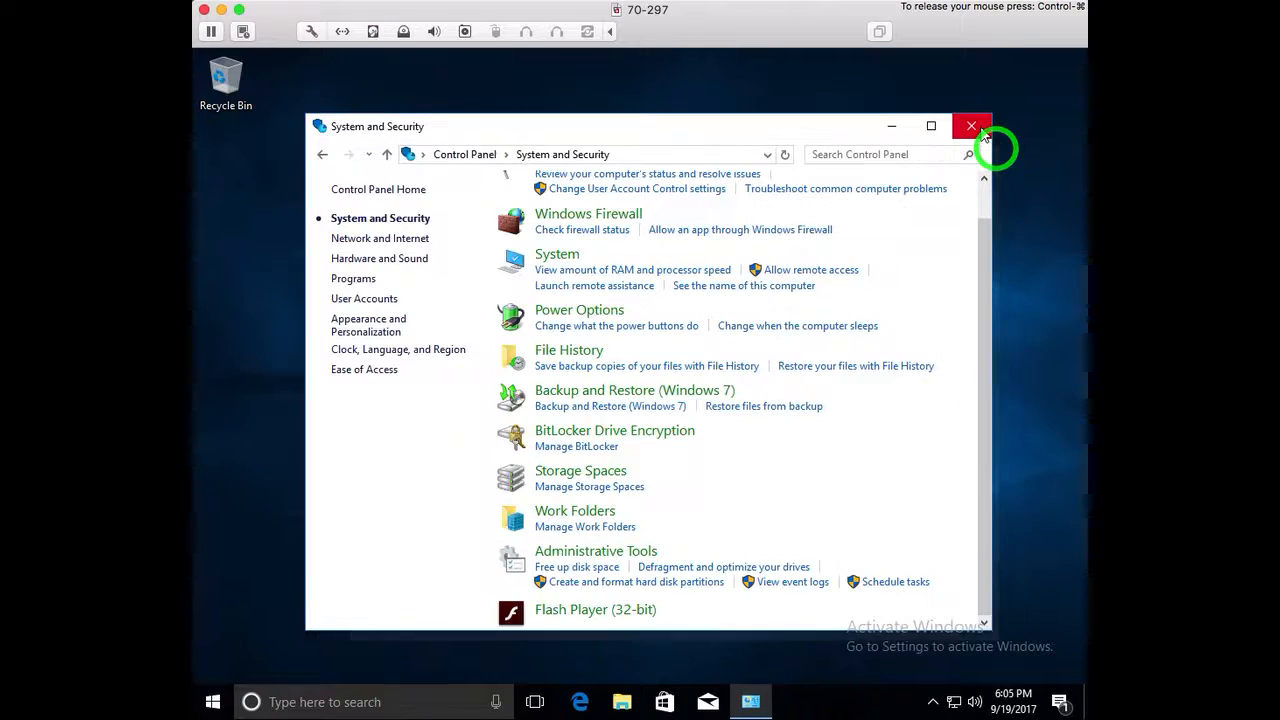
left_click(975, 127)
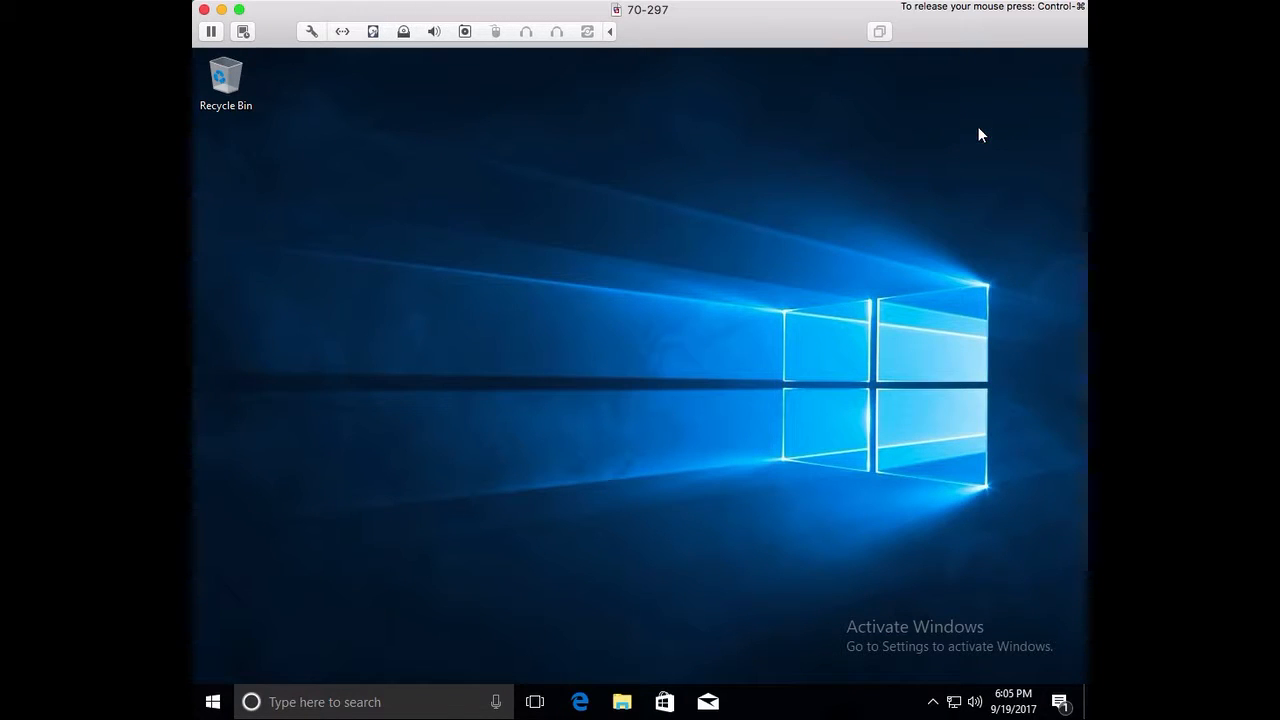